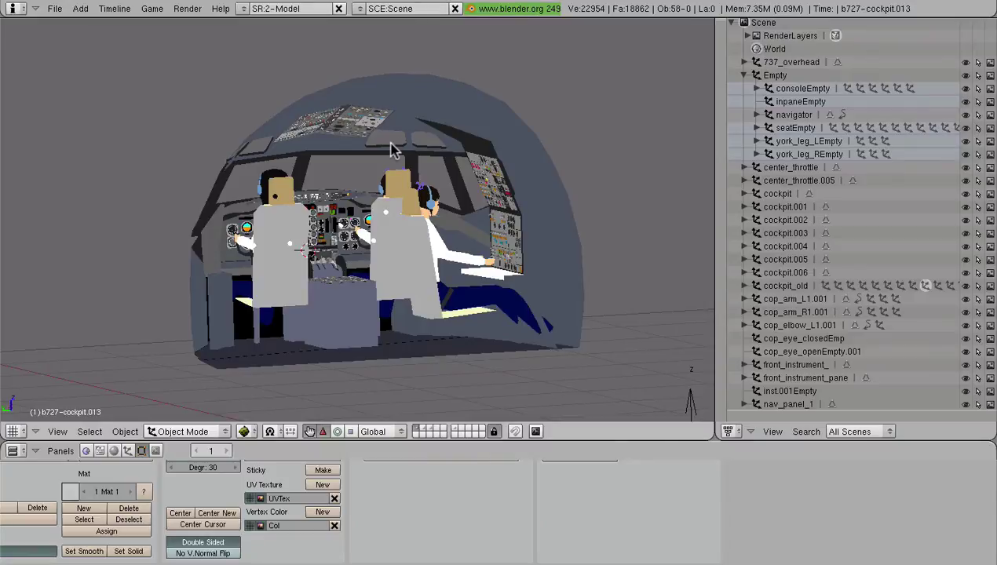
Select the overhead panel in the cockpit model and inspect its mesh in Edit Mode.
{"action": "scroll", "coordinate": [413, 135], "scroll_direction": "up", "scroll_amount": 6}
{"action": "middle_click_drag", "start_coordinate": [359, 98], "coordinate": [267, 196]}
{"action": "right_click", "coordinate": [265, 193]}
{"action": "key", "text": "Tab"}
{"action": "scroll", "coordinate": [304, 235], "scroll_direction": "up", "scroll_amount": 5}
{"action": "middle_click_drag", "start_coordinate": [305, 236], "coordinate": [331, 200]}
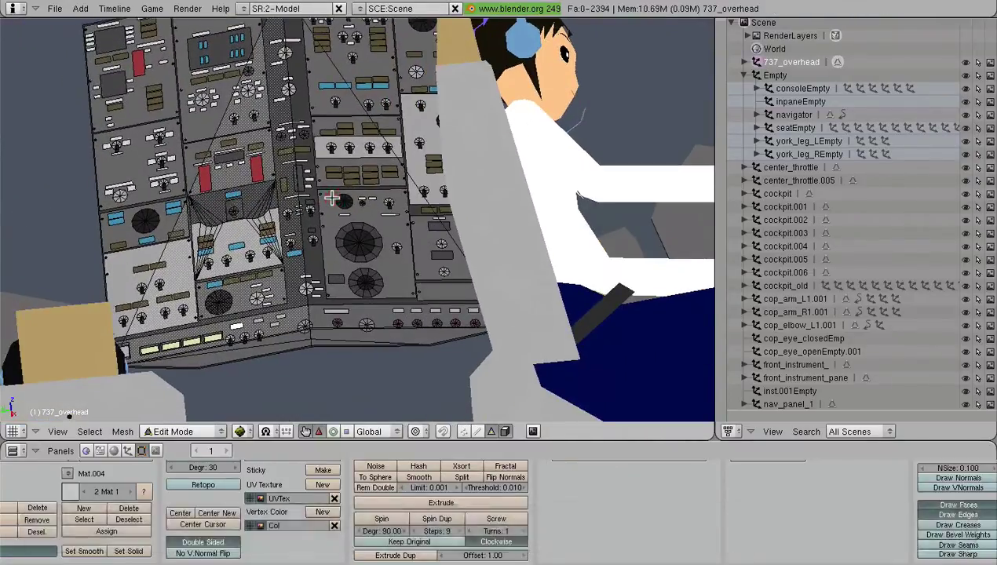
{"action": "key", "text": "Tab"}
{"action": "right_click", "coordinate": [342, 195]}
Examine the front instrument panel and the centre console between the pilots' seats.
{"action": "scroll", "coordinate": [331, 140], "scroll_direction": "down", "scroll_amount": 5}
{"action": "middle_click_drag", "start_coordinate": [355, 135], "coordinate": [358, 194]}
{"action": "scroll", "coordinate": [358, 194], "scroll_direction": "up", "scroll_amount": 4}
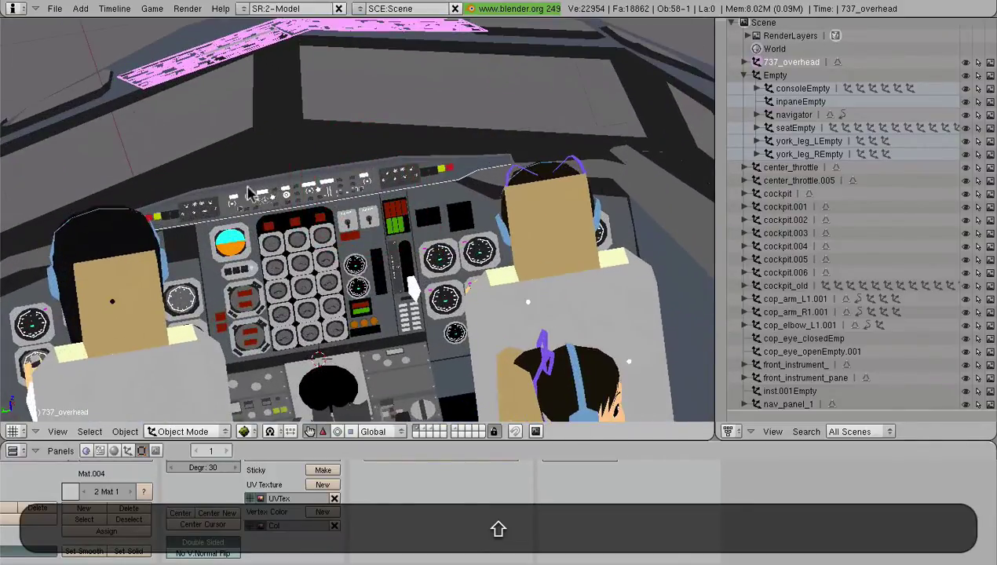
{"action": "middle_click_drag", "start_coordinate": [473, 249], "coordinate": [452, 74], "text": "shift"}
{"action": "middle_click_drag", "start_coordinate": [435, 330], "coordinate": [415, 126], "text": "shift"}
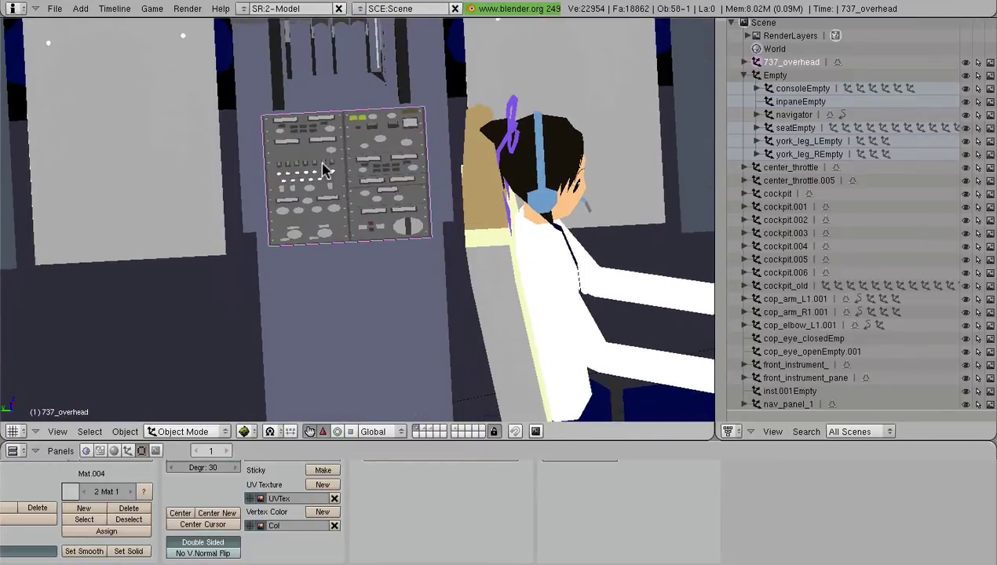
{"action": "scroll", "coordinate": [323, 163], "scroll_direction": "down", "scroll_amount": 5}
{"action": "middle_click_drag", "start_coordinate": [366, 339], "coordinate": [301, 253]}
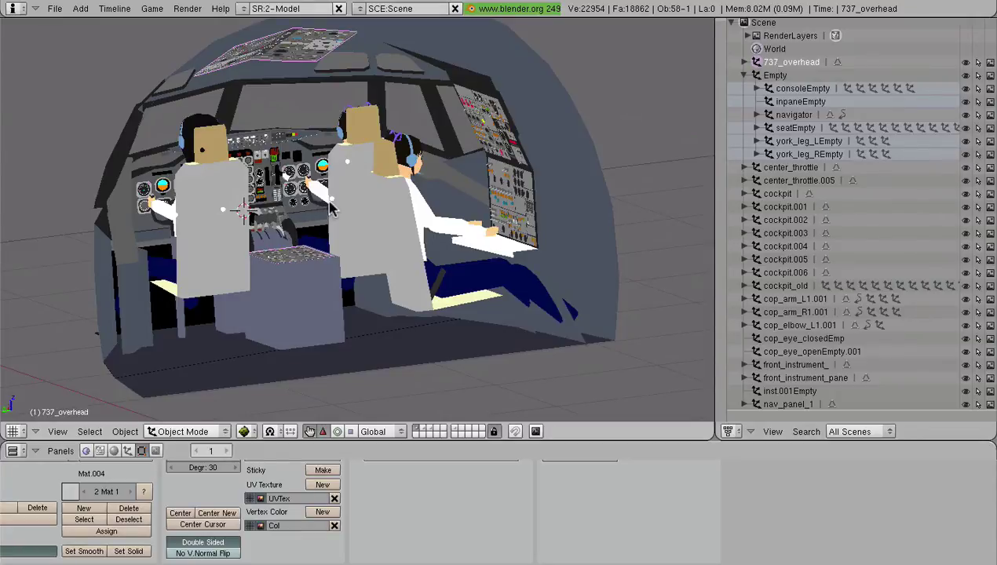
Select the navigator's side panel, check its mesh in Edit Mode and inspect its raised switches from the side.
{"action": "middle_click_drag", "start_coordinate": [383, 195], "coordinate": [336, 235]}
{"action": "scroll", "coordinate": [372, 261], "scroll_direction": "up", "scroll_amount": 3}
{"action": "middle_click_drag", "start_coordinate": [466, 264], "coordinate": [322, 211], "text": "shift"}
{"action": "right_click", "coordinate": [357, 251]}
{"action": "key", "text": "Tab"}
{"action": "key", "text": "Tab"}
{"action": "key", "text": "a"}
{"action": "scroll", "coordinate": [327, 229], "scroll_direction": "up", "scroll_amount": 4}
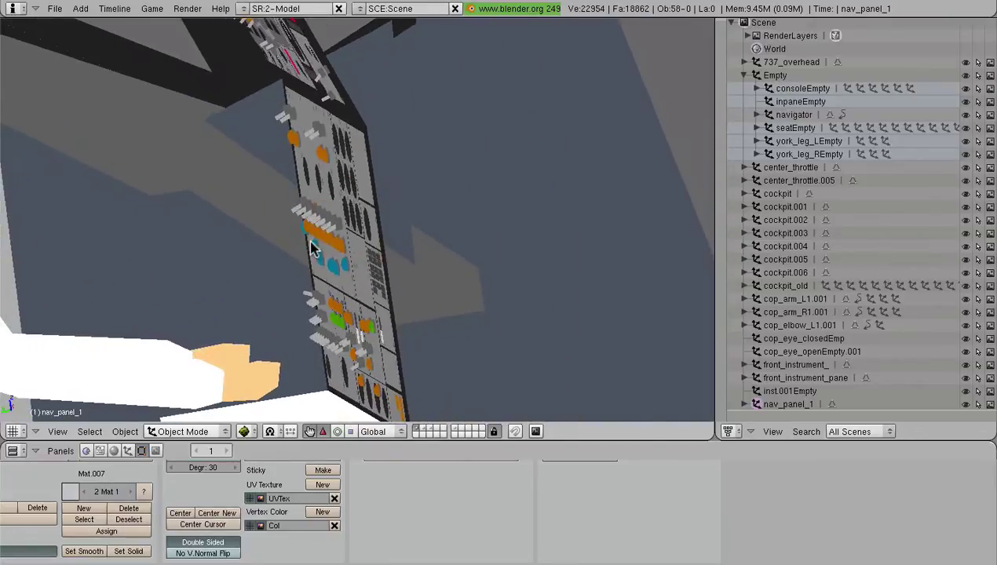
Examine the whole cockpit shell with its seats, crew and panels from several angles and distances.
{"action": "scroll", "coordinate": [315, 266], "scroll_direction": "down", "scroll_amount": 3}
{"action": "middle_click_drag", "start_coordinate": [316, 268], "coordinate": [366, 308]}
{"action": "scroll", "coordinate": [432, 274], "scroll_direction": "down", "scroll_amount": 6}
{"action": "middle_click_drag", "start_coordinate": [434, 276], "coordinate": [377, 302]}
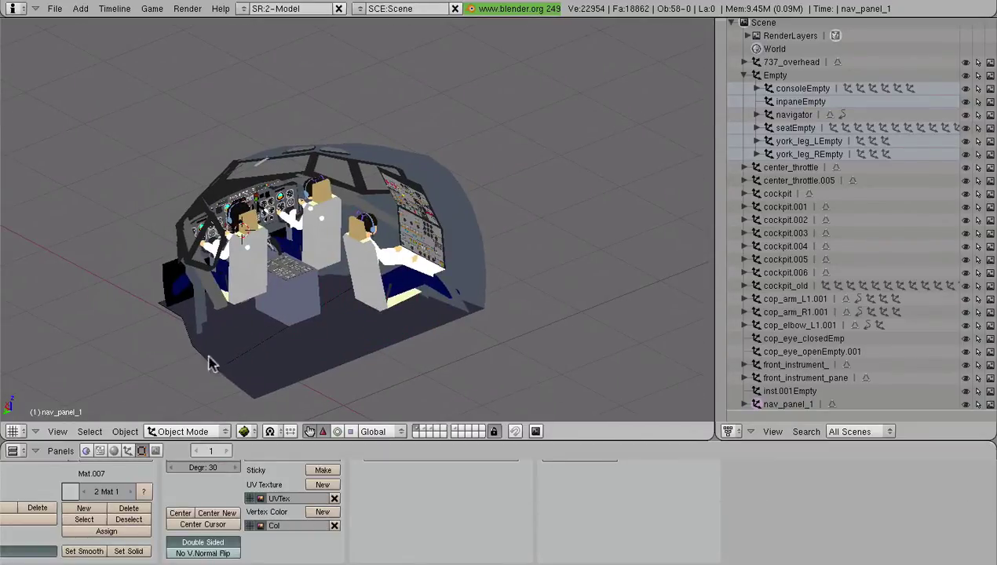
{"action": "scroll", "coordinate": [362, 365], "scroll_direction": "down", "scroll_amount": 3}
{"action": "middle_click_drag", "start_coordinate": [361, 297], "coordinate": [351, 296]}
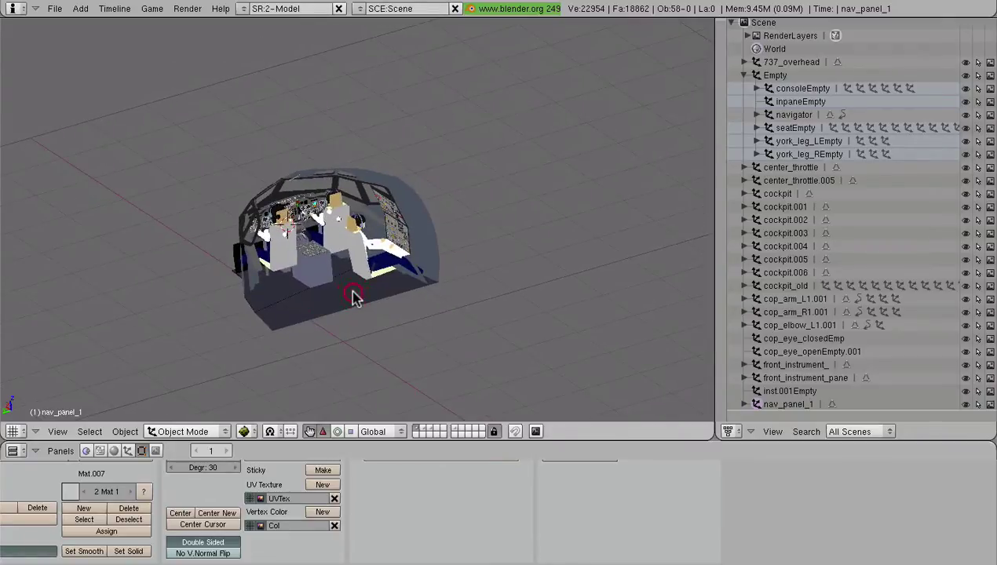
{"action": "scroll", "coordinate": [382, 290], "scroll_direction": "up", "scroll_amount": 5}
{"action": "scroll", "coordinate": [382, 289], "scroll_direction": "down", "scroll_amount": 1}
{"action": "middle_click_drag", "start_coordinate": [382, 289], "coordinate": [346, 273]}
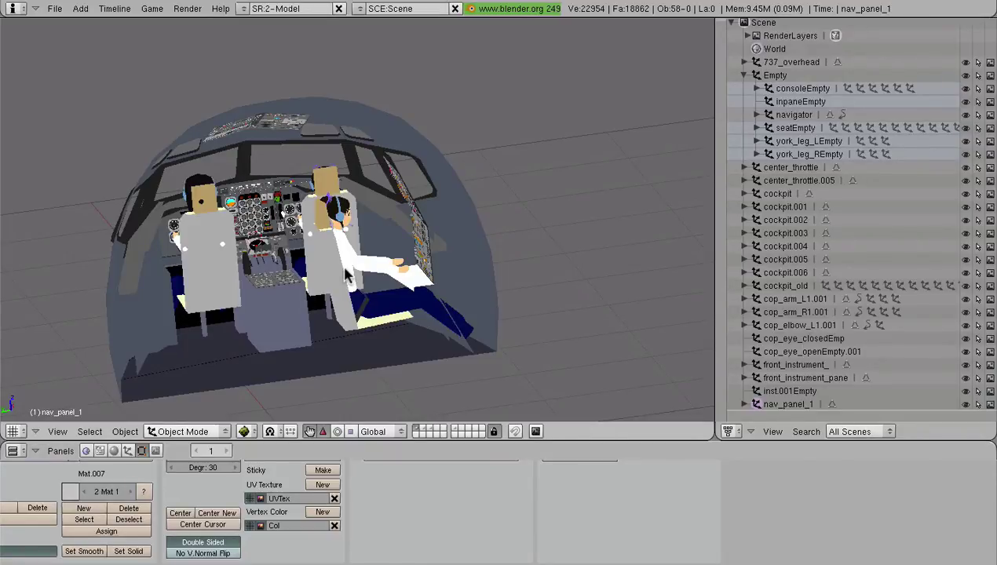
{"action": "scroll", "coordinate": [345, 275], "scroll_direction": "up", "scroll_amount": 1}
{"action": "scroll", "coordinate": [400, 247], "scroll_direction": "up", "scroll_amount": 1}
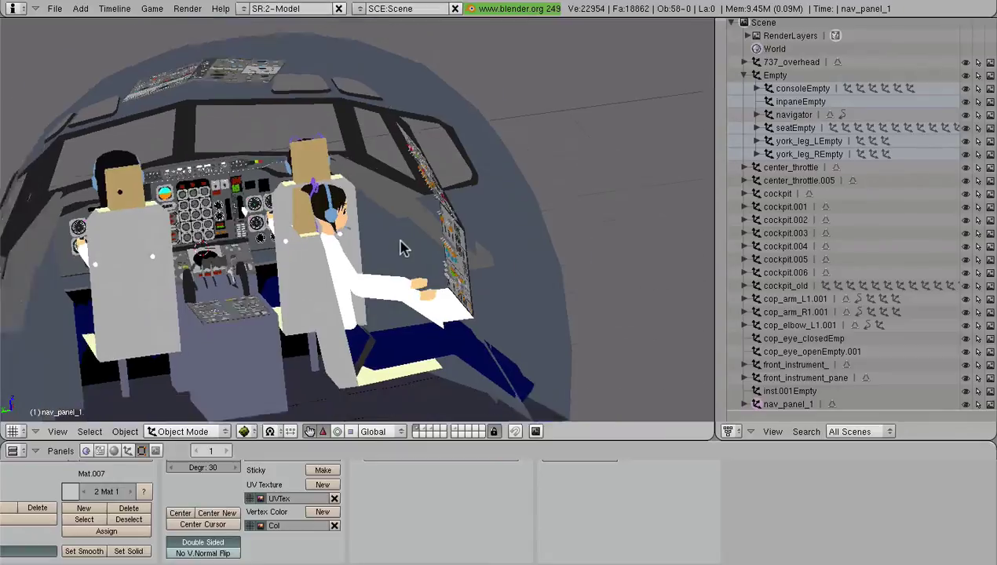
{"action": "scroll", "coordinate": [400, 246], "scroll_direction": "down", "scroll_amount": 2}
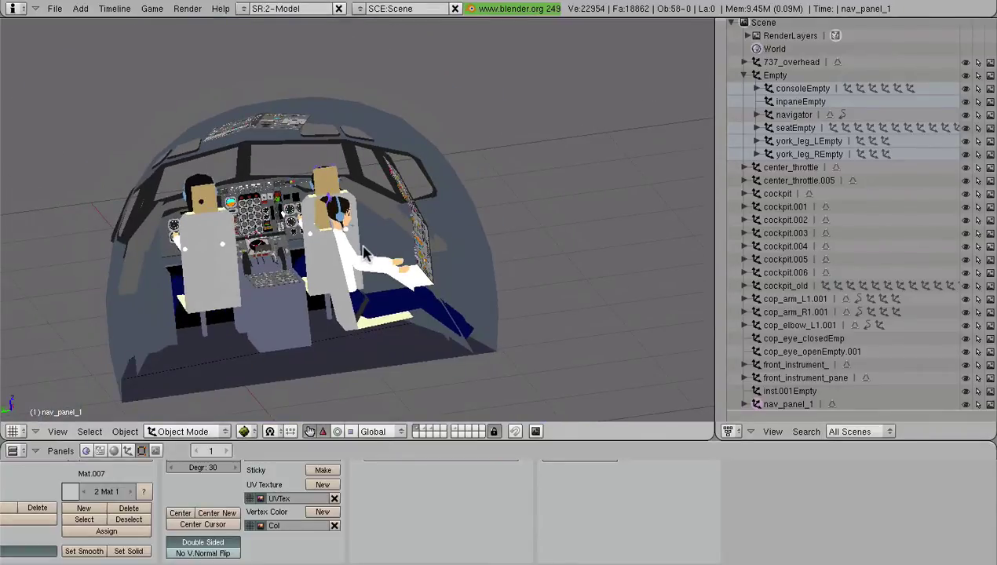
{"action": "scroll", "coordinate": [363, 253], "scroll_direction": "down", "scroll_amount": 3}
{"action": "middle_click_drag", "start_coordinate": [369, 259], "coordinate": [405, 265]}
{"action": "scroll", "coordinate": [402, 259], "scroll_direction": "up", "scroll_amount": 4}
{"action": "middle_click_drag", "start_coordinate": [340, 256], "coordinate": [448, 238], "text": "shift"}
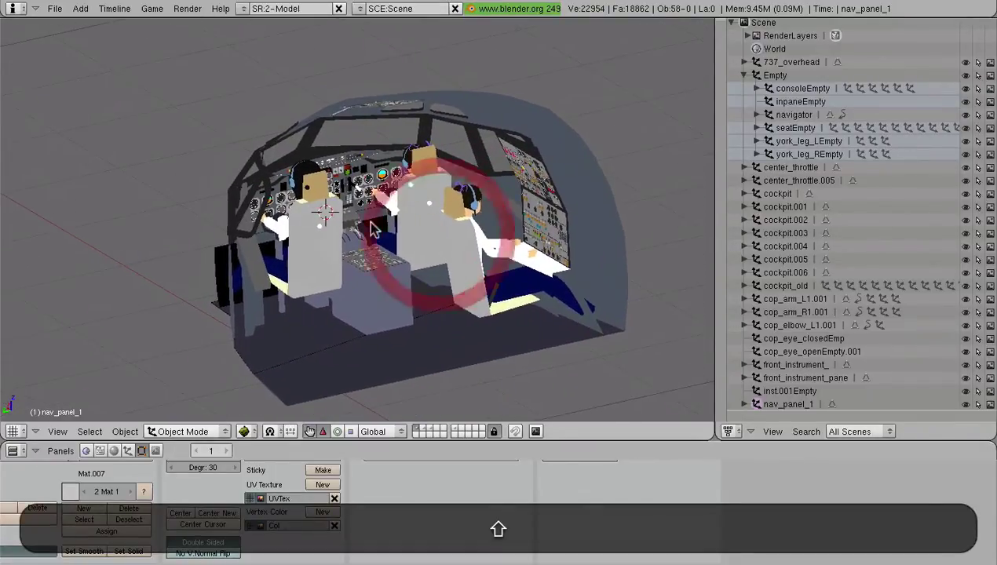
Inspect the gauges, lights and switches on the navigator's lower side panel up close.
{"action": "scroll", "coordinate": [370, 226], "scroll_direction": "up", "scroll_amount": 2}
{"action": "middle_click_drag", "start_coordinate": [611, 236], "coordinate": [558, 229]}
{"action": "scroll", "coordinate": [360, 200], "scroll_direction": "up", "scroll_amount": 2}
{"action": "middle_click_drag", "start_coordinate": [408, 252], "coordinate": [365, 260], "text": "shift"}
{"action": "scroll", "coordinate": [365, 260], "scroll_direction": "up", "scroll_amount": 5}
{"action": "middle_click_drag", "start_coordinate": [436, 269], "coordinate": [280, 328], "text": "shift"}
{"action": "middle_click_drag", "start_coordinate": [435, 319], "coordinate": [481, 262], "text": "shift"}
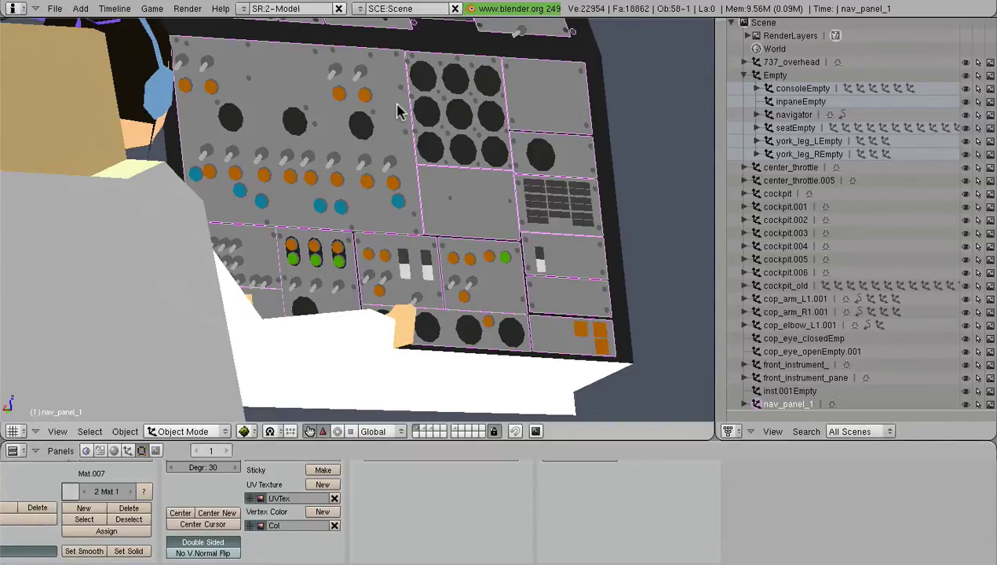
{"action": "scroll", "coordinate": [401, 118], "scroll_direction": "down", "scroll_amount": 4}
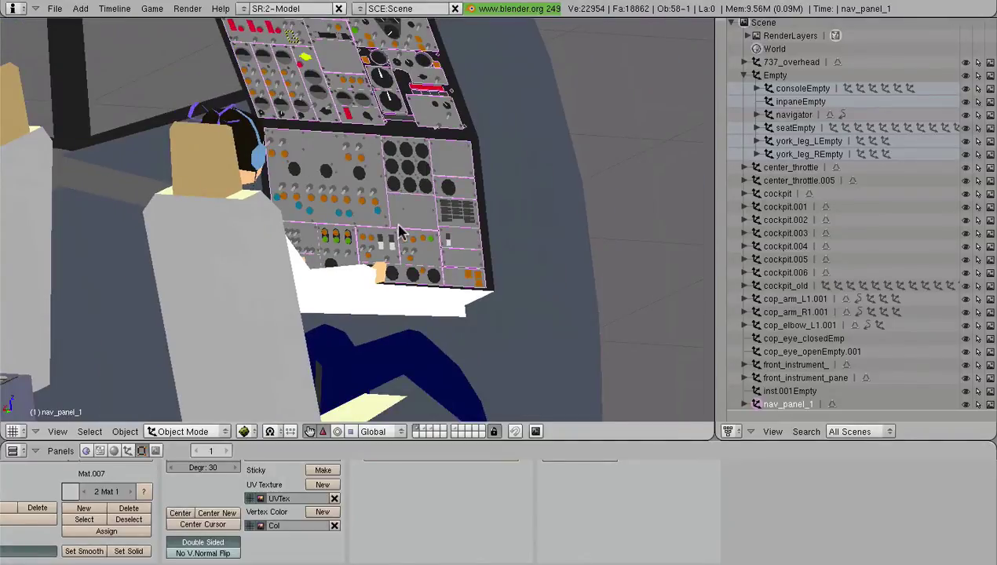
Isolate the navigator's side panel in local view and examine its layout from the top view.
{"action": "key", "text": "KP_Divide"}
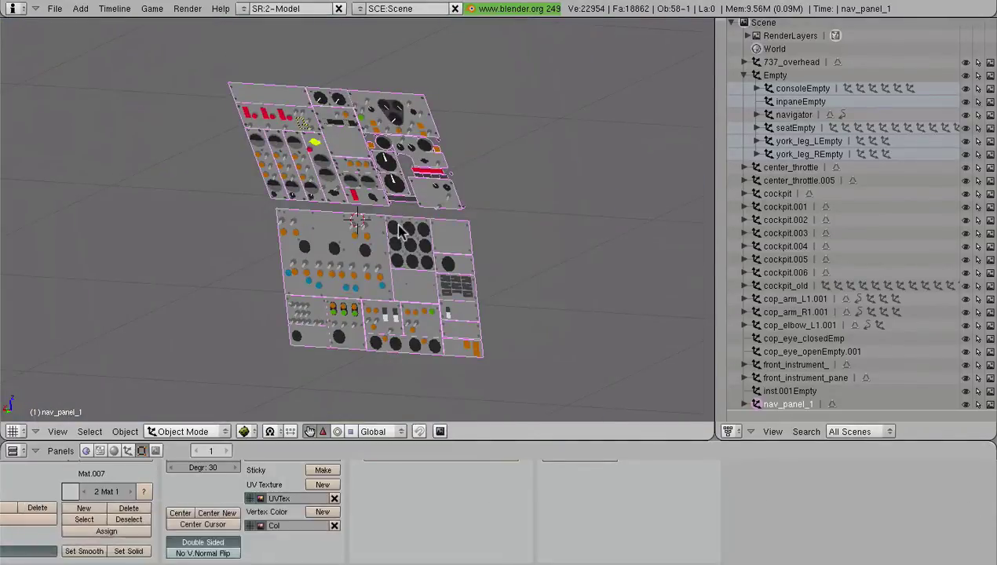
{"action": "key", "text": "KP_7"}
{"action": "scroll", "coordinate": [398, 232], "scroll_direction": "up", "scroll_amount": 5}
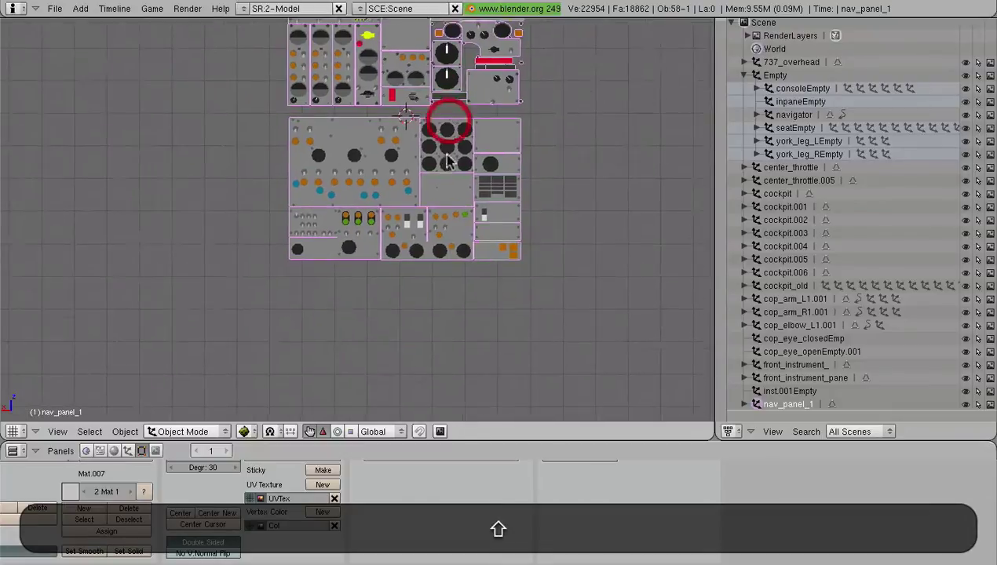
{"action": "middle_click_drag", "start_coordinate": [489, 190], "coordinate": [375, 283], "text": "shift"}
{"action": "scroll", "coordinate": [436, 262], "scroll_direction": "down", "scroll_amount": 3}
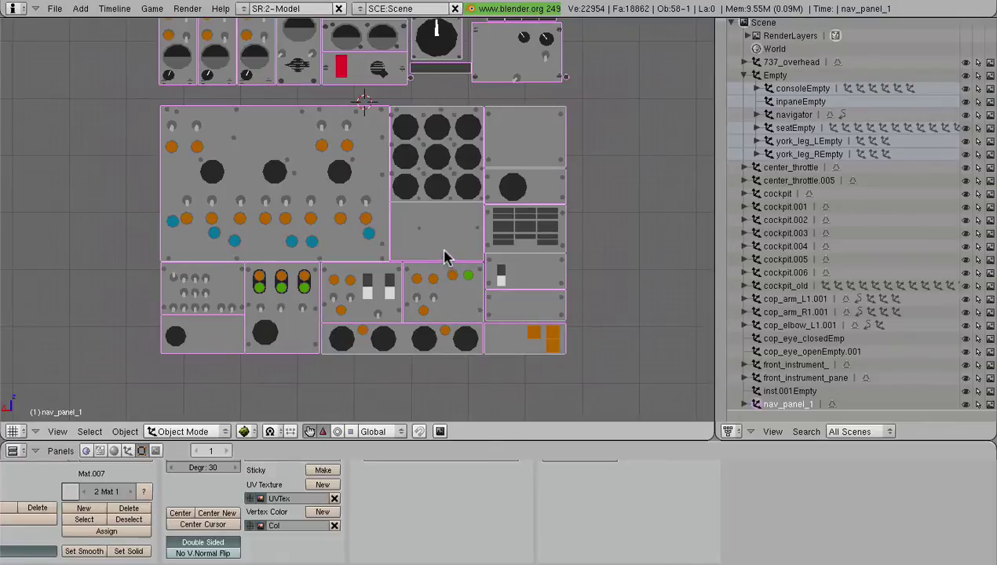
{"action": "scroll", "coordinate": [445, 262], "scroll_direction": "down", "scroll_amount": 5}
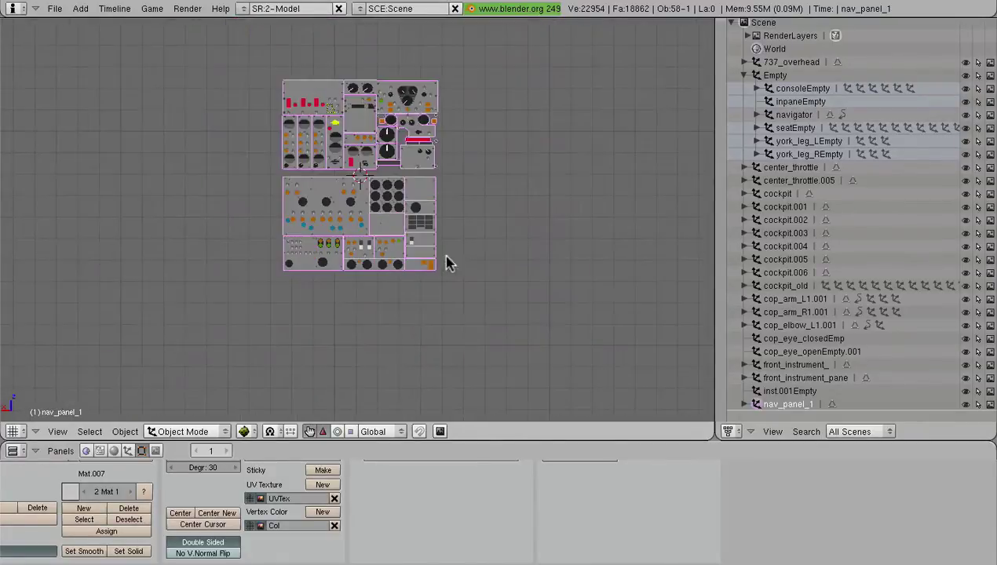
Switch to Preview and examine the reference images 011.jpg, MIPAssy.jpg and panels-b.jpg.
{"action": "key", "text": "super+Tab"}
{"action": "key", "text": "super+Tab"}
{"action": "key", "text": "super+Tab"}
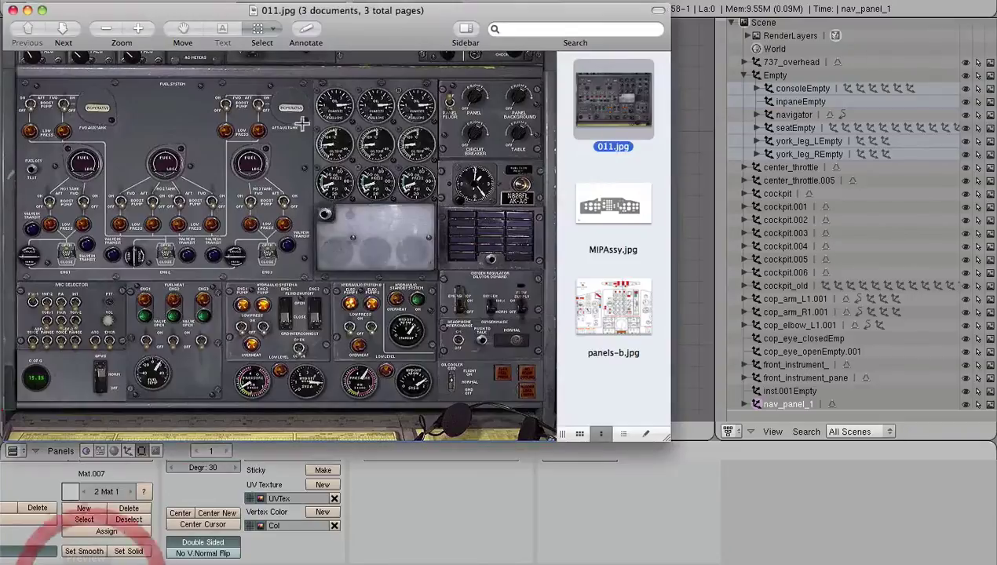
{"action": "left_click_drag", "start_coordinate": [397, 27], "coordinate": [554, 42]}
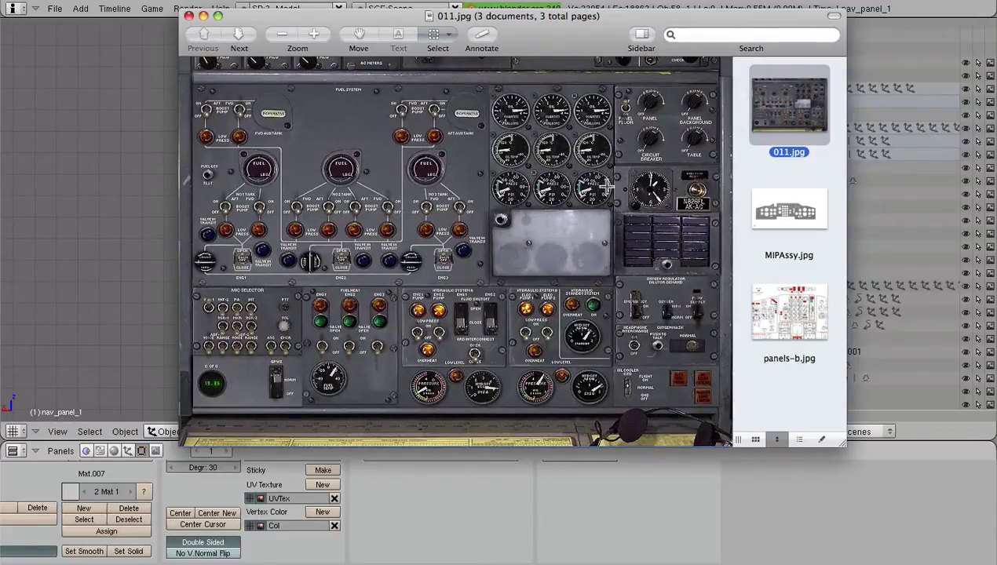
{"action": "left_click", "coordinate": [808, 197]}
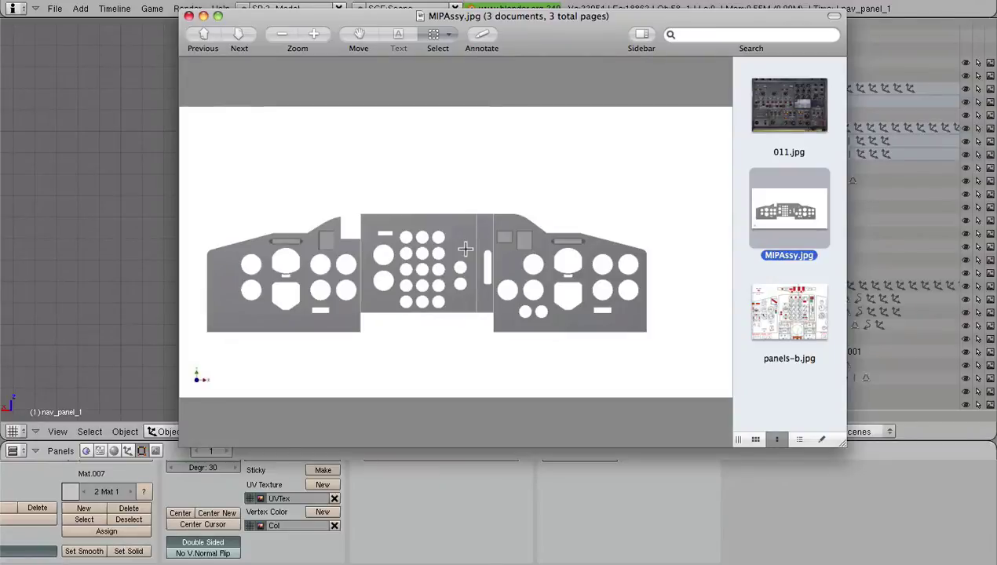
{"action": "left_click", "coordinate": [810, 310]}
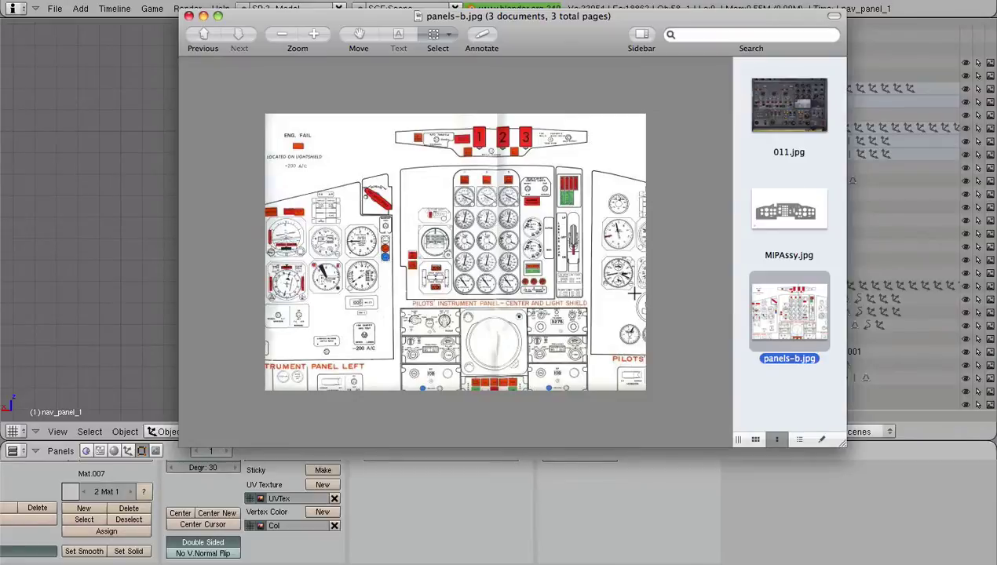
{"action": "left_click", "coordinate": [788, 106]}
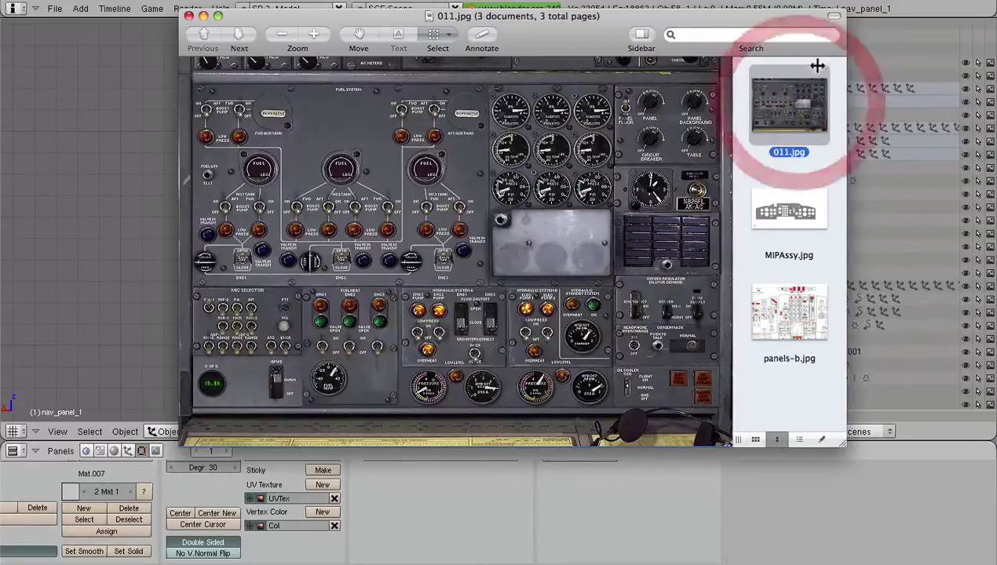
Switch back to Blender, start a new file with Erase All and delete the default scene content.
{"action": "left_click", "coordinate": [72, 211]}
{"action": "scroll", "coordinate": [437, 344], "scroll_direction": "down", "scroll_amount": 2}
{"action": "middle_click_drag", "start_coordinate": [398, 294], "coordinate": [436, 157]}
{"action": "middle_click_drag", "start_coordinate": [302, 285], "coordinate": [392, 292]}
{"action": "left_click", "coordinate": [55, 8]}
{"action": "left_click", "coordinate": [67, 20]}
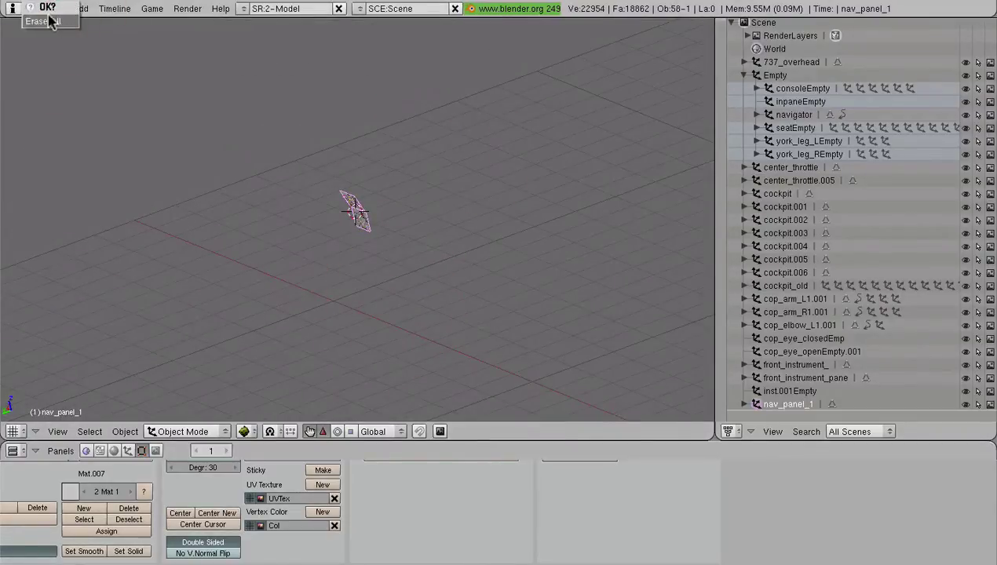
{"action": "left_click", "coordinate": [49, 35]}
{"action": "key", "text": "x"}
{"action": "left_click", "coordinate": [316, 196]}
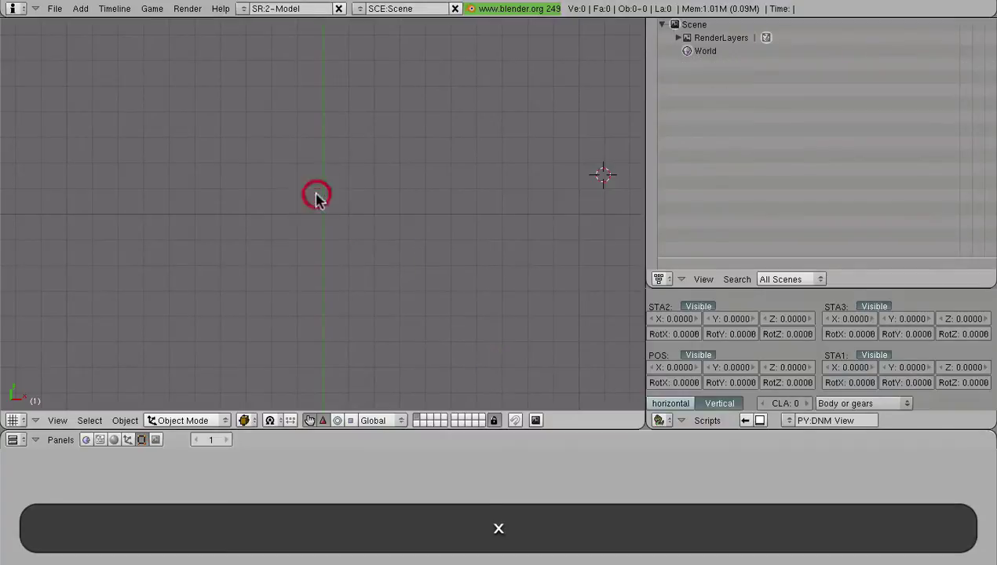
Load 011.jpg from the 727 cockpit Files folder as the top view's background image and close the background settings.
{"action": "left_click", "coordinate": [57, 421]}
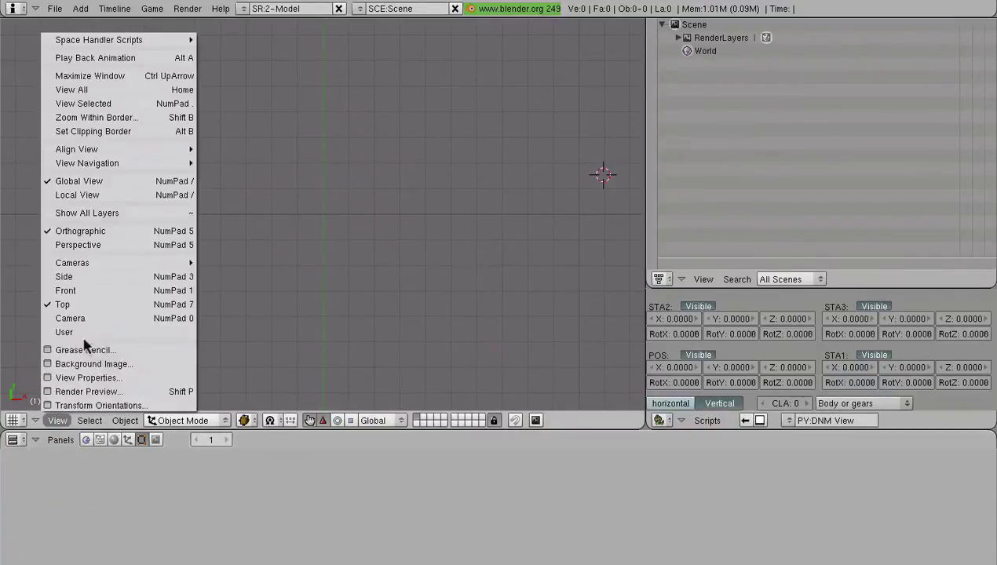
{"action": "left_click", "coordinate": [83, 363]}
{"action": "left_click", "coordinate": [204, 322]}
{"action": "left_click", "coordinate": [213, 355]}
{"action": "left_click", "coordinate": [130, 84]}
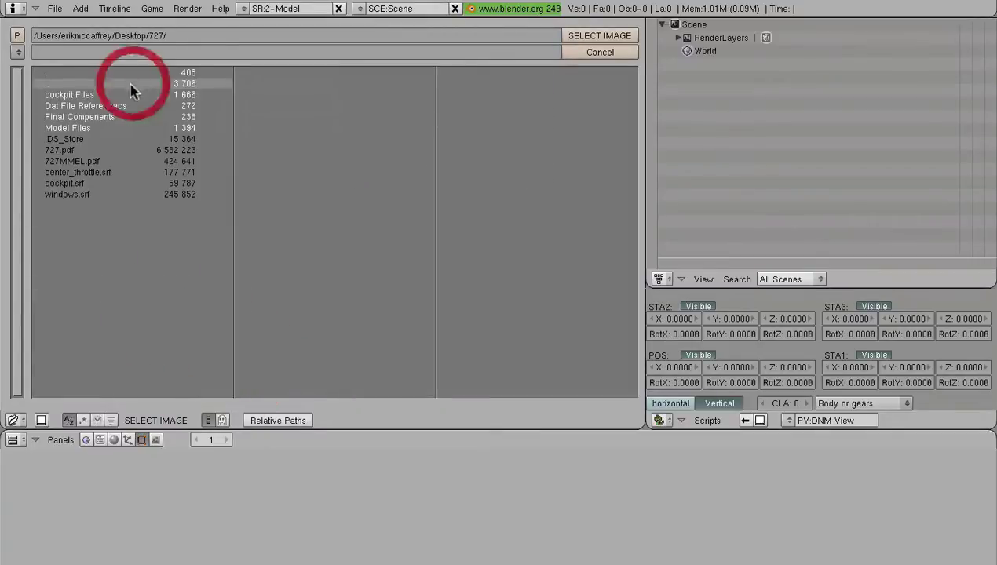
{"action": "left_click", "coordinate": [112, 96]}
{"action": "left_click", "coordinate": [109, 205]}
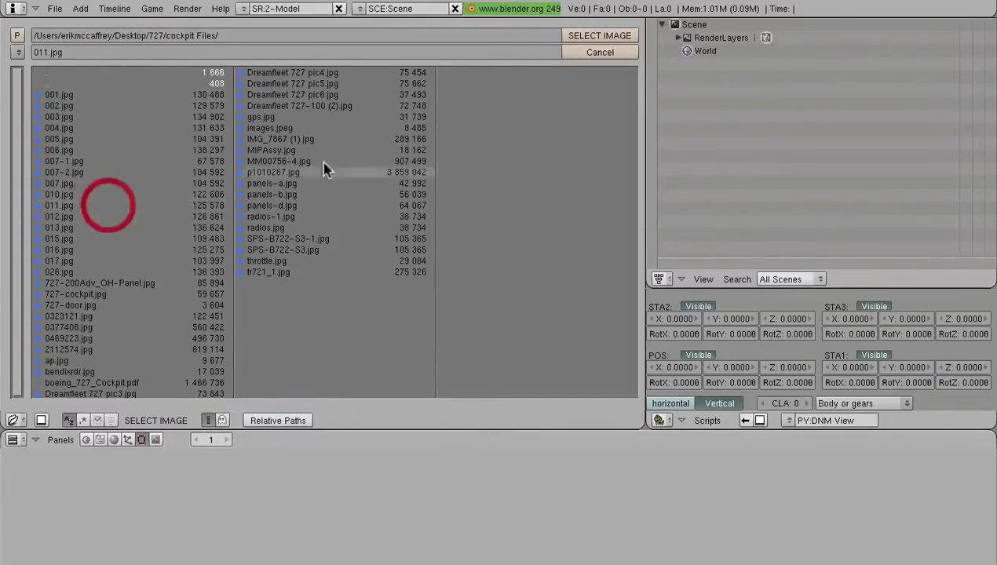
{"action": "left_click", "coordinate": [577, 37]}
{"action": "scroll", "coordinate": [432, 251], "scroll_direction": "up", "scroll_amount": 3}
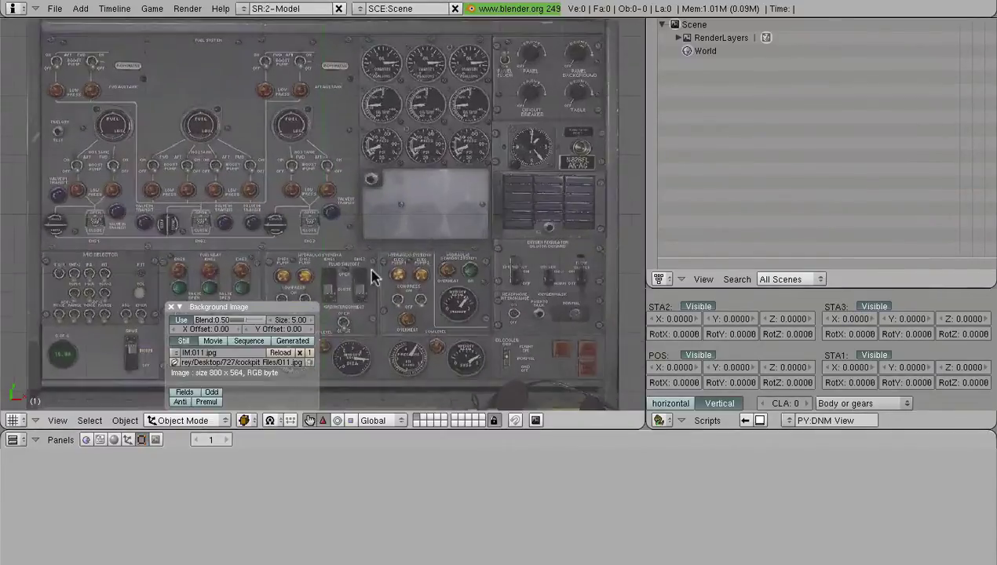
{"action": "left_click", "coordinate": [171, 307]}
Examine the background photo's panel layout, from the fuel switches to the lighting-knob panel beside the round gauges.
{"action": "scroll", "coordinate": [345, 256], "scroll_direction": "down", "scroll_amount": 2}
{"action": "middle_click_drag", "start_coordinate": [362, 248], "coordinate": [383, 262], "text": "shift"}
{"action": "scroll", "coordinate": [383, 262], "scroll_direction": "up", "scroll_amount": 2}
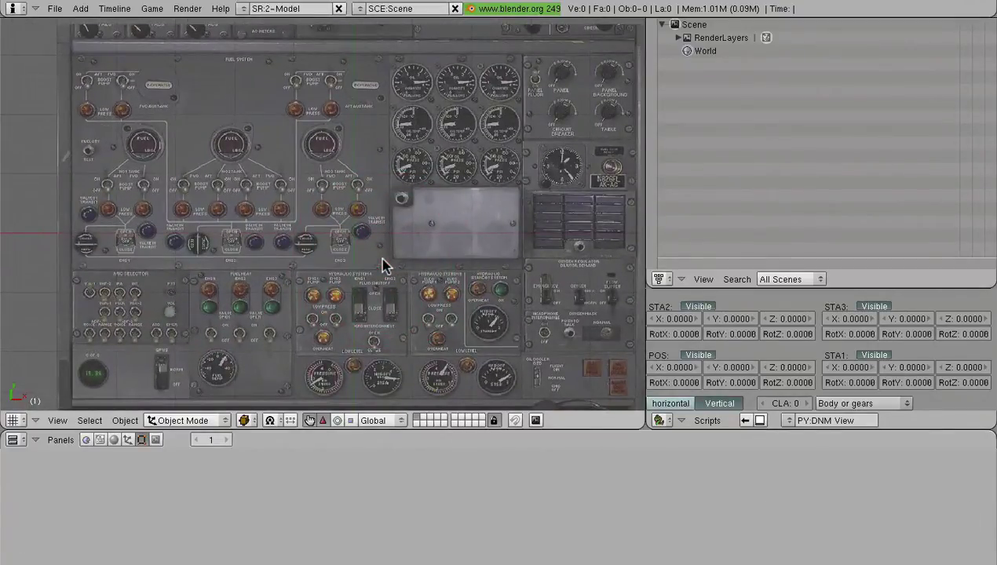
{"action": "scroll", "coordinate": [385, 265], "scroll_direction": "down", "scroll_amount": 2}
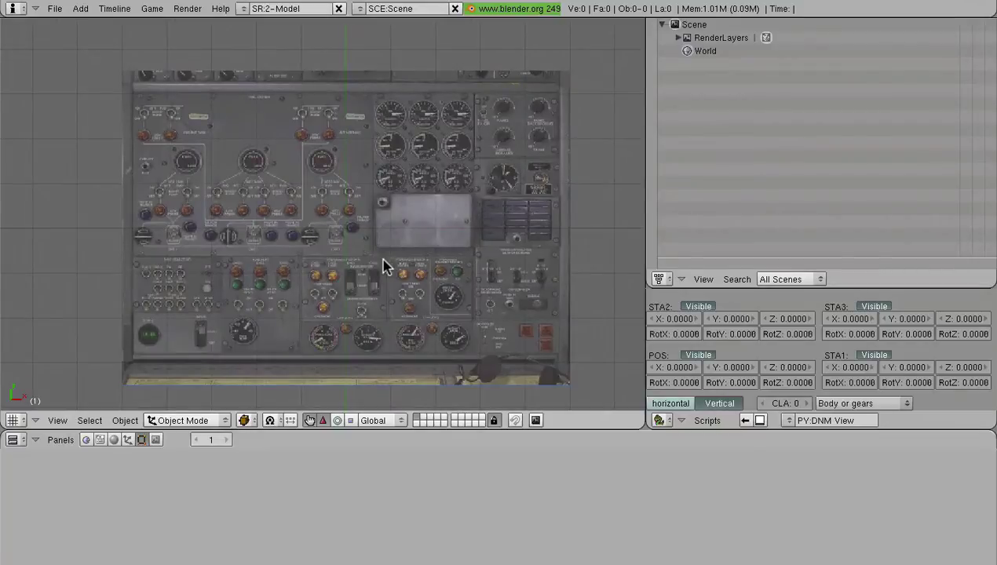
{"action": "scroll", "coordinate": [384, 266], "scroll_direction": "up", "scroll_amount": 8}
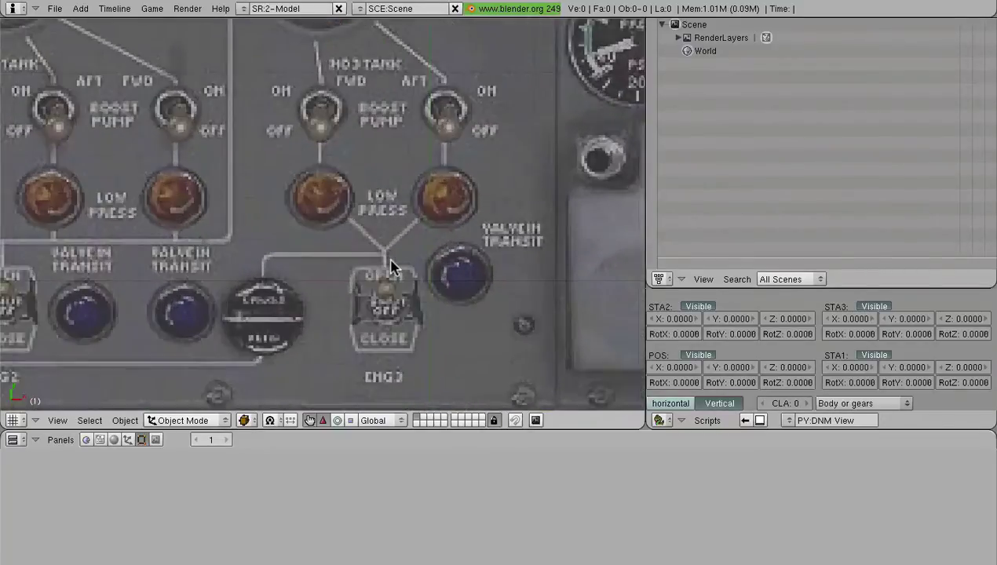
{"action": "scroll", "coordinate": [328, 236], "scroll_direction": "down", "scroll_amount": 5}
{"action": "middle_click_drag", "start_coordinate": [383, 269], "coordinate": [371, 291], "text": "shift"}
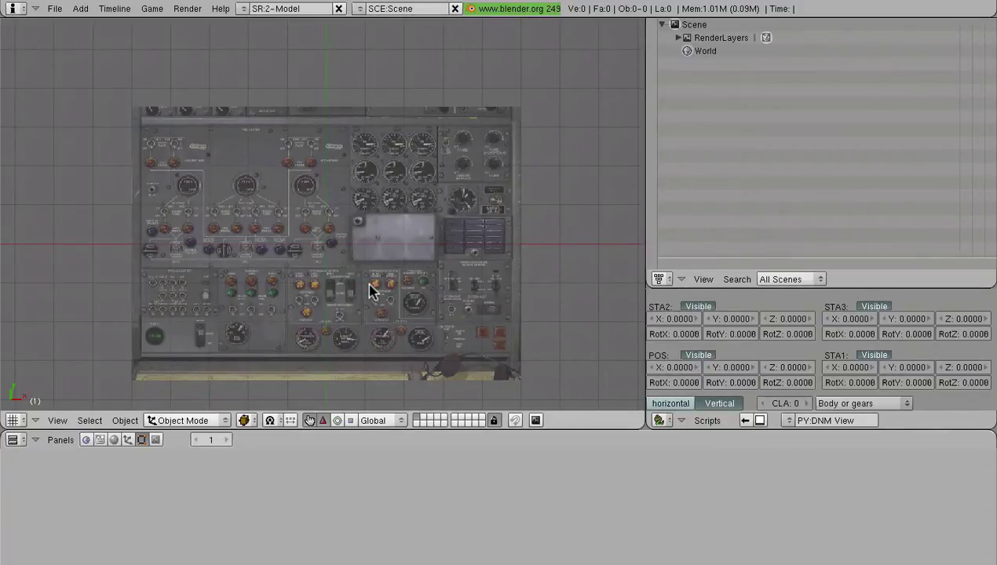
{"action": "middle_click_drag", "start_coordinate": [534, 242], "coordinate": [443, 192], "text": "shift"}
{"action": "scroll", "coordinate": [374, 348], "scroll_direction": "up", "scroll_amount": 5}
{"action": "scroll", "coordinate": [400, 267], "scroll_direction": "up", "scroll_amount": 3}
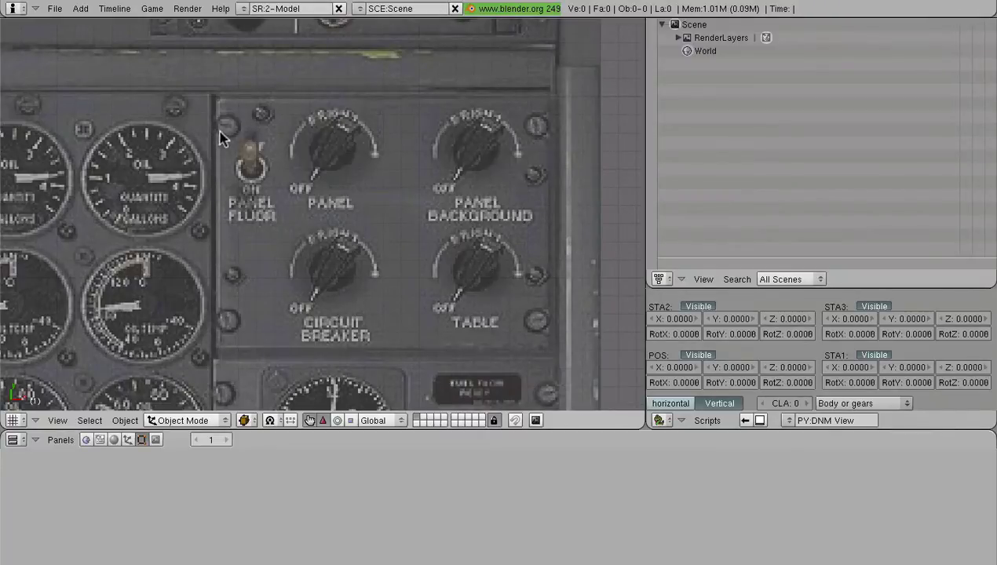
{"action": "scroll", "coordinate": [518, 223], "scroll_direction": "down", "scroll_amount": 4}
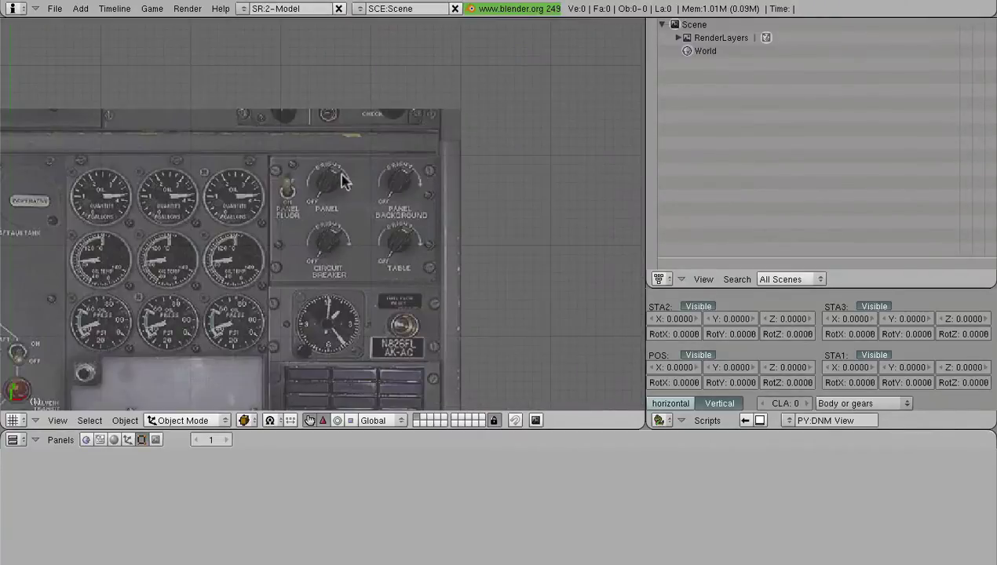
{"action": "middle_click_drag", "start_coordinate": [372, 203], "coordinate": [410, 216], "text": "shift"}
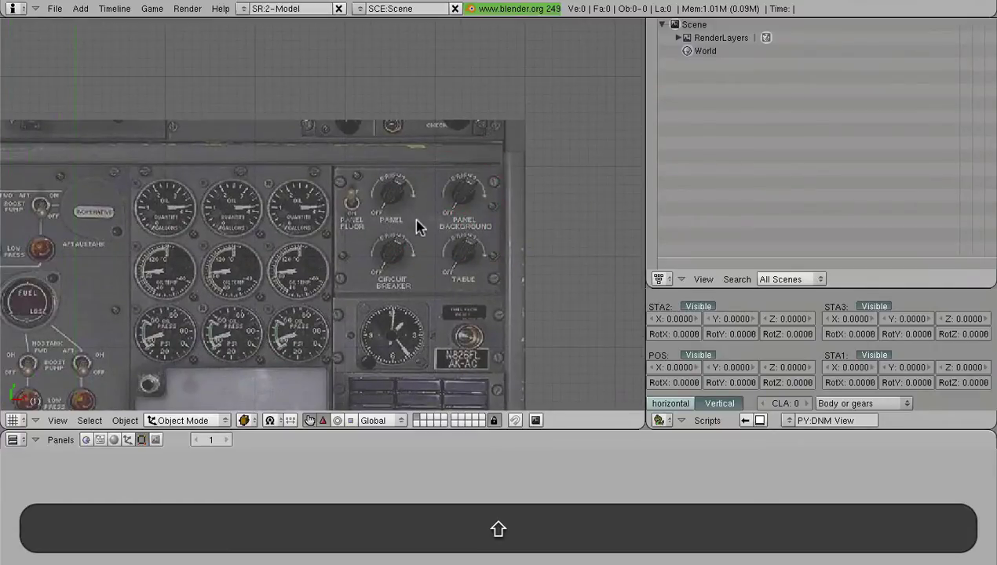
Add a plane mesh over the lighting-knob panel in the background photo and set the viewport's draw type to Wireframe.
{"action": "left_click", "coordinate": [418, 225]}
{"action": "key", "text": "shift+a"}
{"action": "mouse_move", "coordinate": [510, 236]}
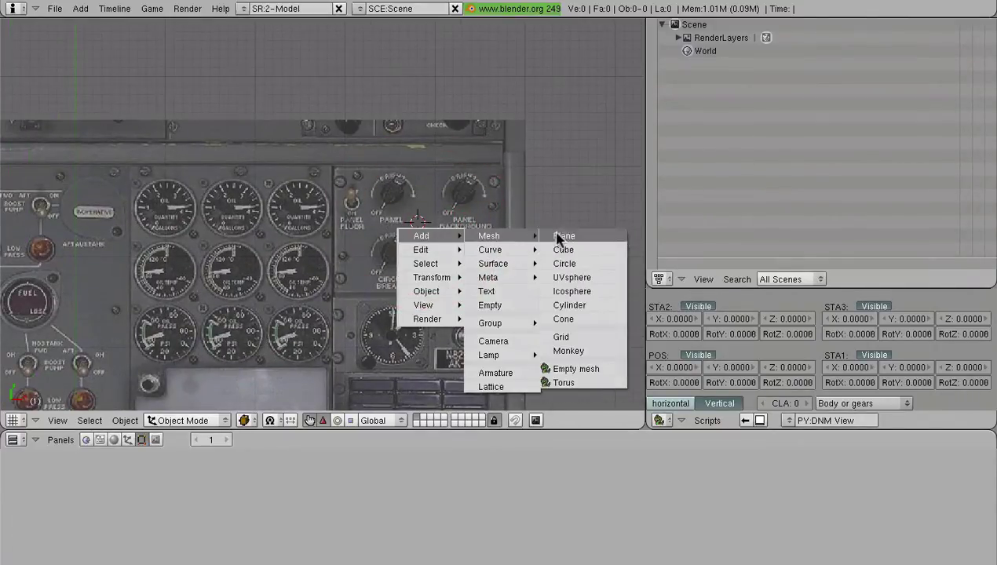
{"action": "left_click", "coordinate": [558, 236]}
{"action": "scroll", "coordinate": [353, 339], "scroll_direction": "up", "scroll_amount": 2}
{"action": "left_click", "coordinate": [246, 422]}
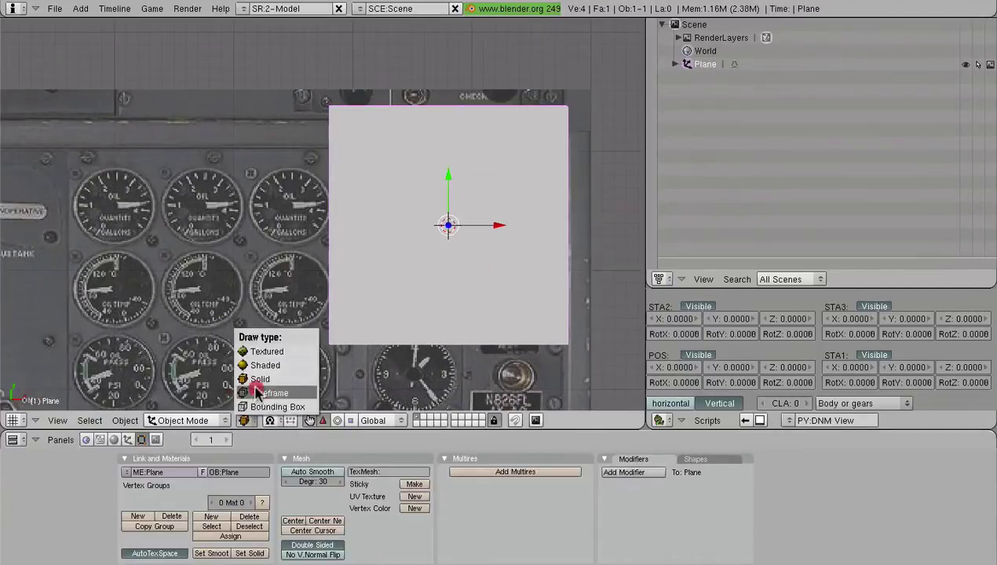
{"action": "left_click", "coordinate": [257, 389]}
{"action": "middle_click_drag", "start_coordinate": [521, 272], "coordinate": [420, 271], "text": "shift"}
{"action": "scroll", "coordinate": [419, 269], "scroll_direction": "up", "scroll_amount": 2}
In Edit Mode, scale the plane along X and Y and shift it about -0.06 along Y to match the lighting-knob panel.
{"action": "key", "text": "Tab"}
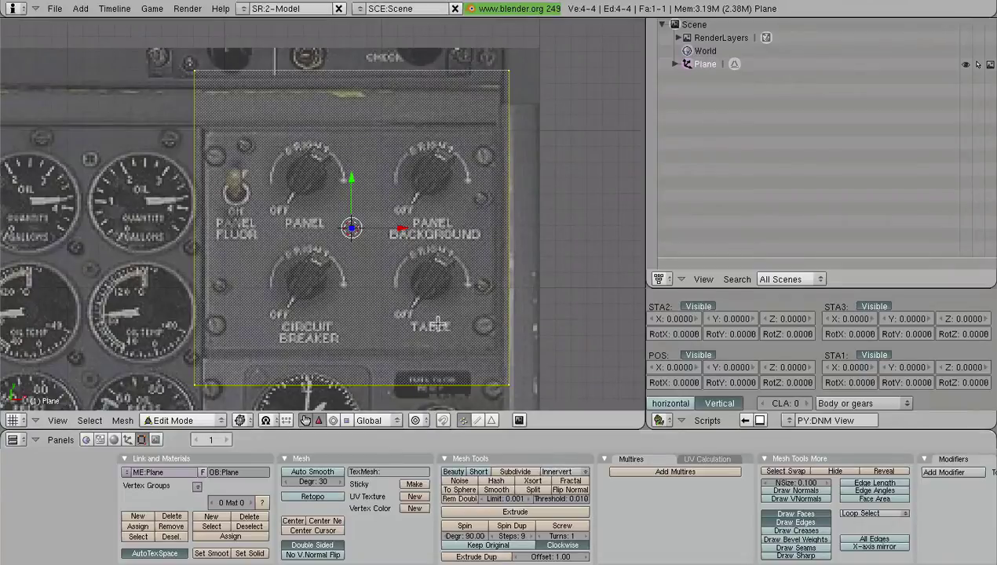
{"action": "key", "text": "s"}
{"action": "key", "text": "x"}
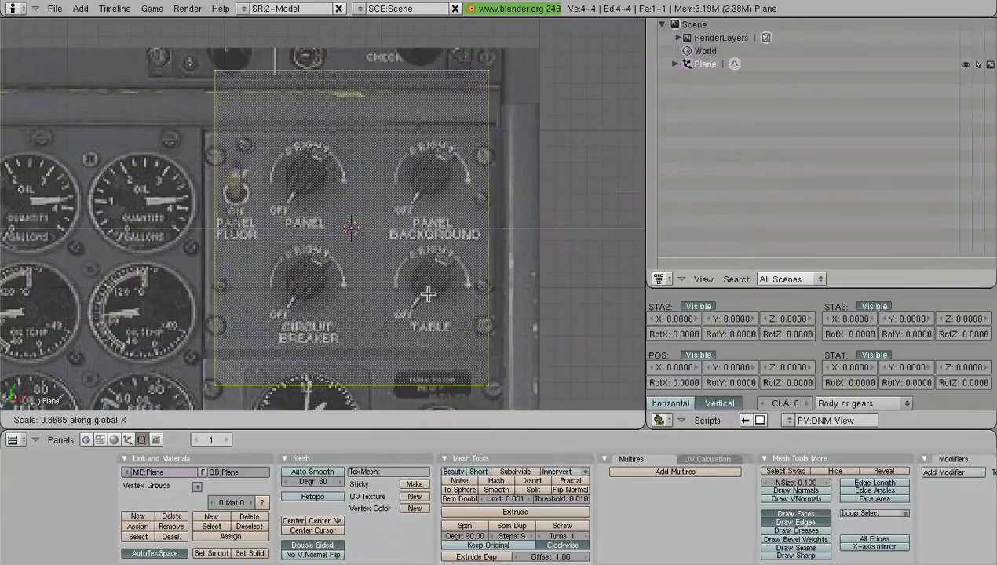
{"action": "left_click", "coordinate": [434, 292]}
{"action": "key", "text": "s"}
{"action": "key", "text": "y"}
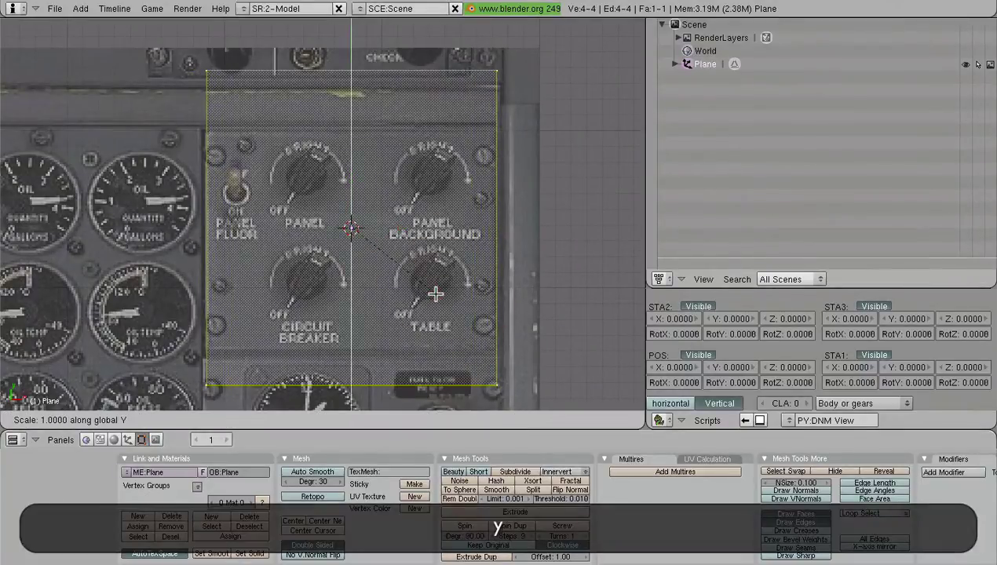
{"action": "left_click", "coordinate": [414, 261]}
{"action": "key", "text": "g"}
{"action": "key", "text": "y"}
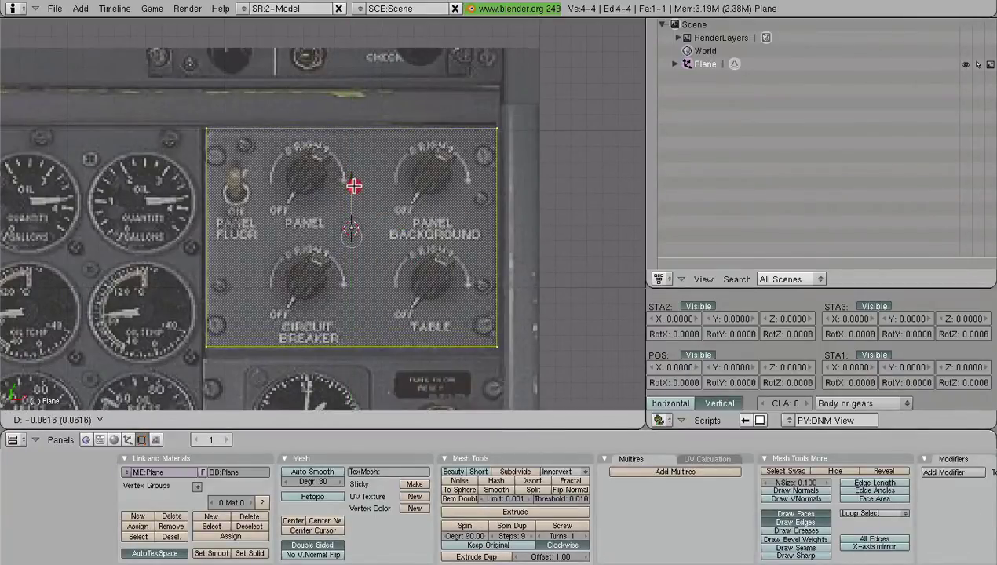
{"action": "left_click", "coordinate": [354, 186]}
Duplicate the plane's face and move the copy down onto the clock panel below the lighting knobs.
{"action": "scroll", "coordinate": [360, 207], "scroll_direction": "down", "scroll_amount": 4}
{"action": "middle_click_drag", "start_coordinate": [329, 229], "coordinate": [321, 180], "text": "shift"}
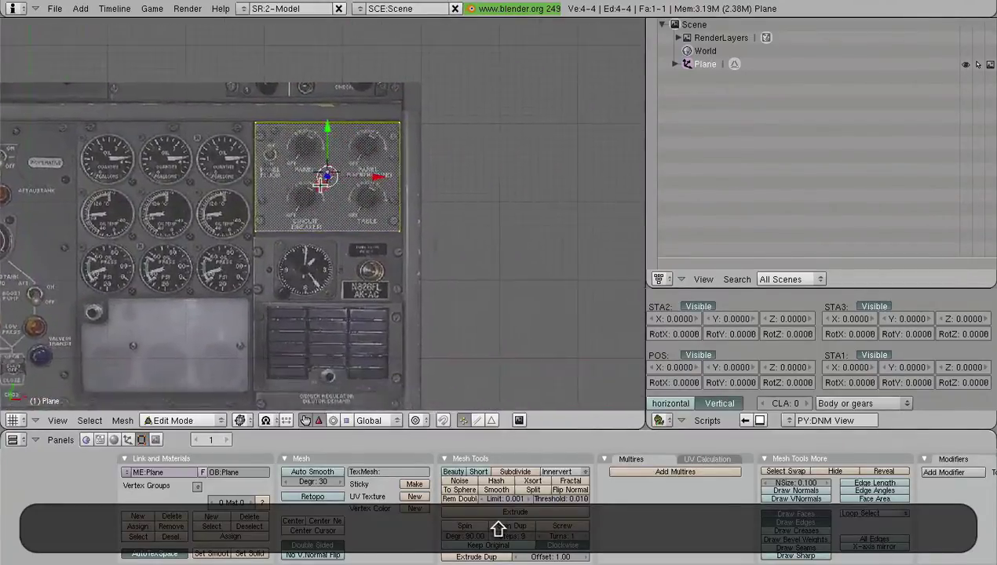
{"action": "scroll", "coordinate": [385, 216], "scroll_direction": "up", "scroll_amount": 3}
{"action": "scroll", "coordinate": [388, 210], "scroll_direction": "down", "scroll_amount": 3}
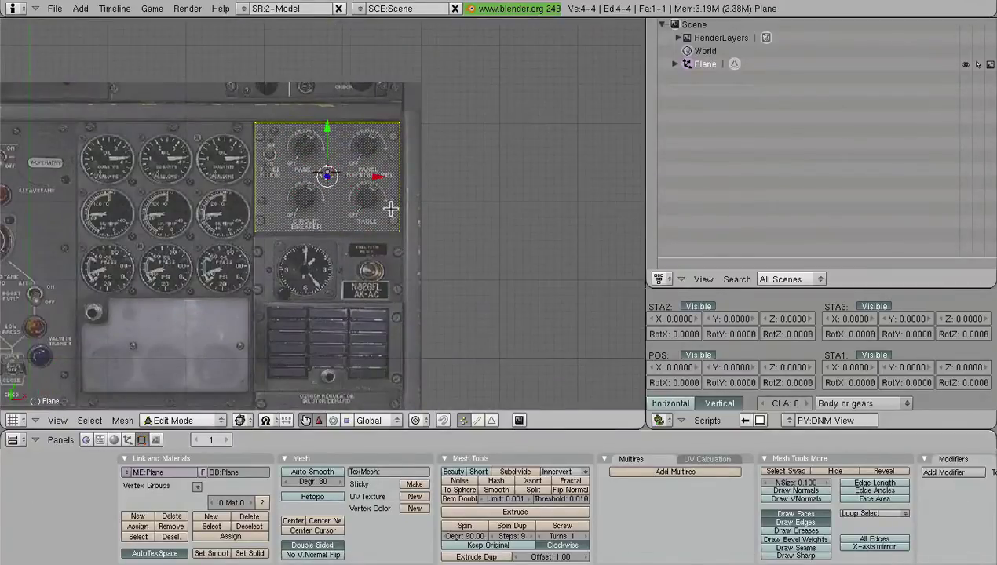
{"action": "key", "text": "shift+d"}
{"action": "right_click", "coordinate": [382, 197]}
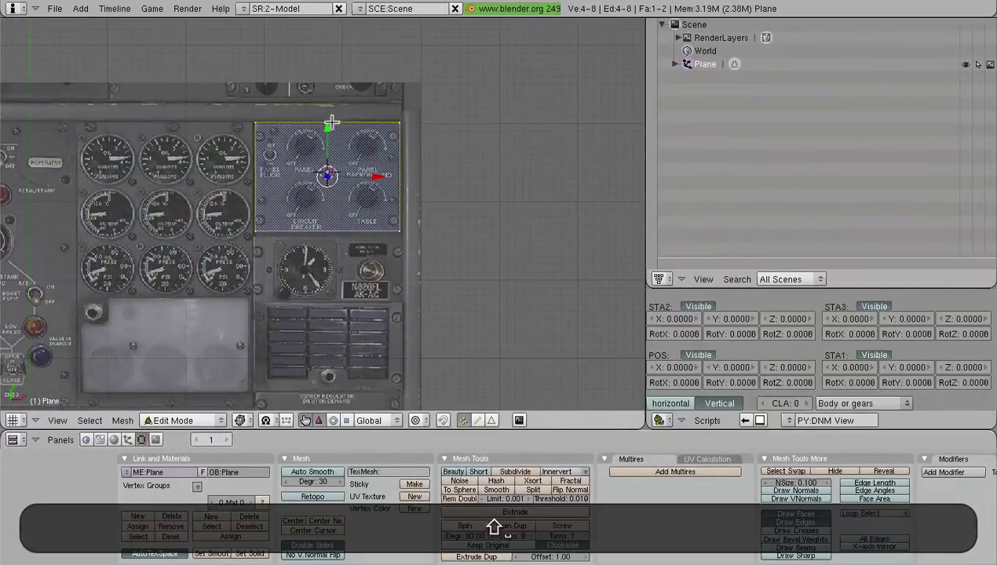
{"action": "key", "text": "g"}
{"action": "left_click", "coordinate": [326, 242]}
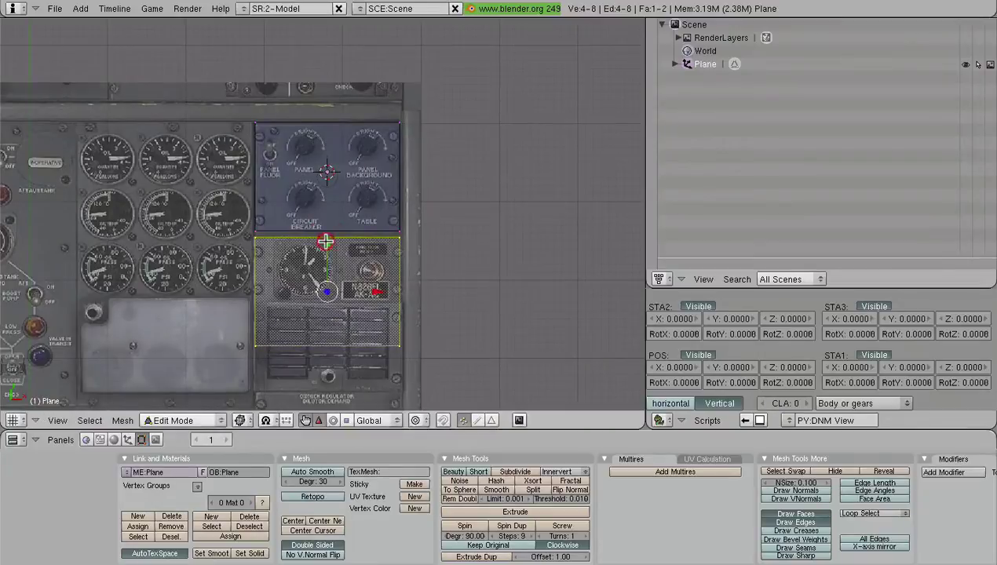
Using edge selection, raise the copied face's bottom edge about 0.57 and align its side edges with the clock panel's outline.
{"action": "middle_click_drag", "start_coordinate": [326, 241], "coordinate": [328, 179], "text": "shift"}
{"action": "scroll", "coordinate": [341, 217], "scroll_direction": "up", "scroll_amount": 3}
{"action": "middle_click_drag", "start_coordinate": [360, 285], "coordinate": [364, 242], "text": "shift"}
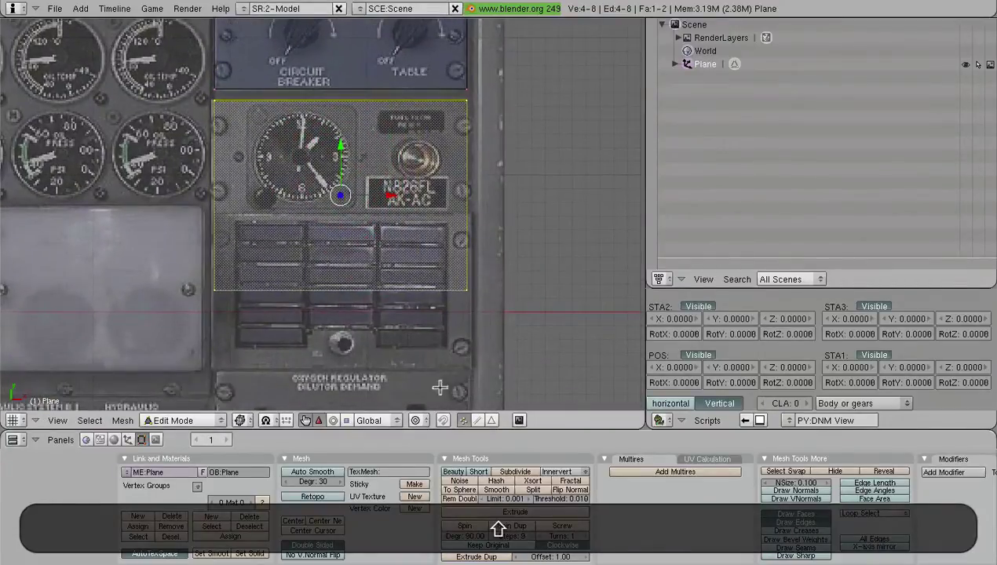
{"action": "left_click", "coordinate": [476, 419]}
{"action": "right_click", "coordinate": [340, 289]}
{"action": "key", "text": "g"}
{"action": "key", "text": "y"}
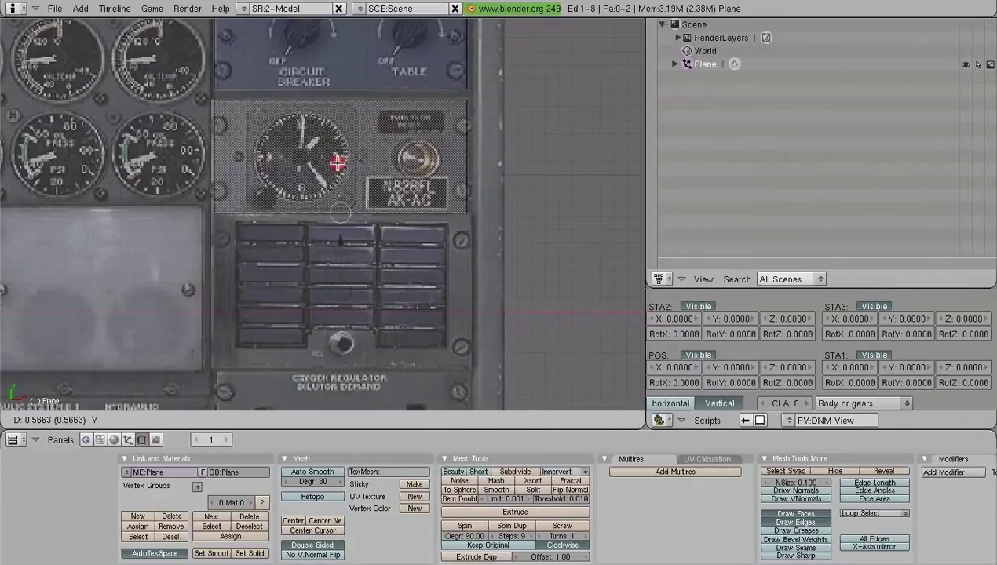
{"action": "left_click", "coordinate": [336, 162]}
{"action": "right_click", "coordinate": [469, 129]}
{"action": "left_click_drag", "start_coordinate": [515, 157], "coordinate": [521, 156]}
{"action": "right_click", "coordinate": [219, 156]}
{"action": "left_click_drag", "start_coordinate": [256, 154], "coordinate": [255, 153]}
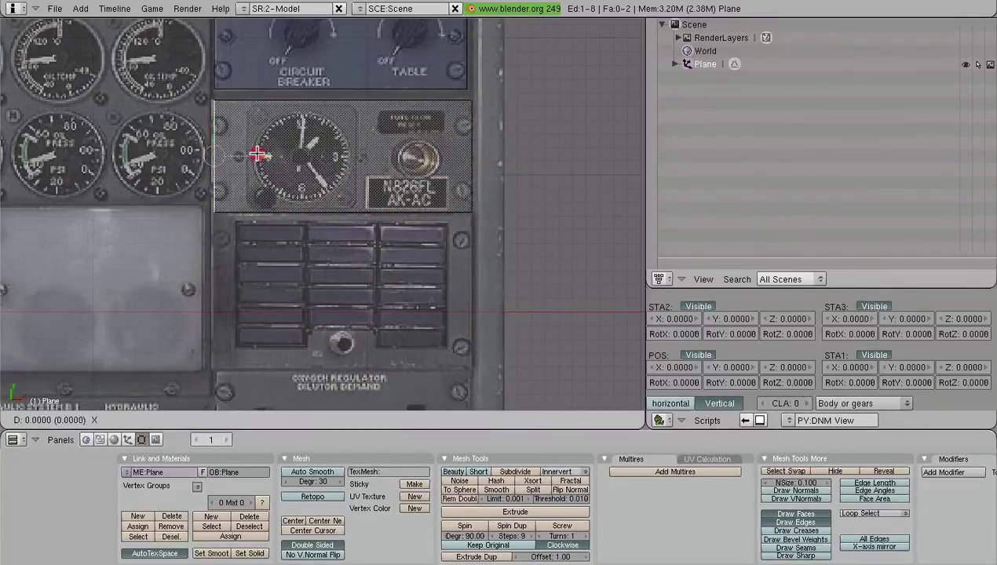
{"action": "left_click", "coordinate": [251, 155]}
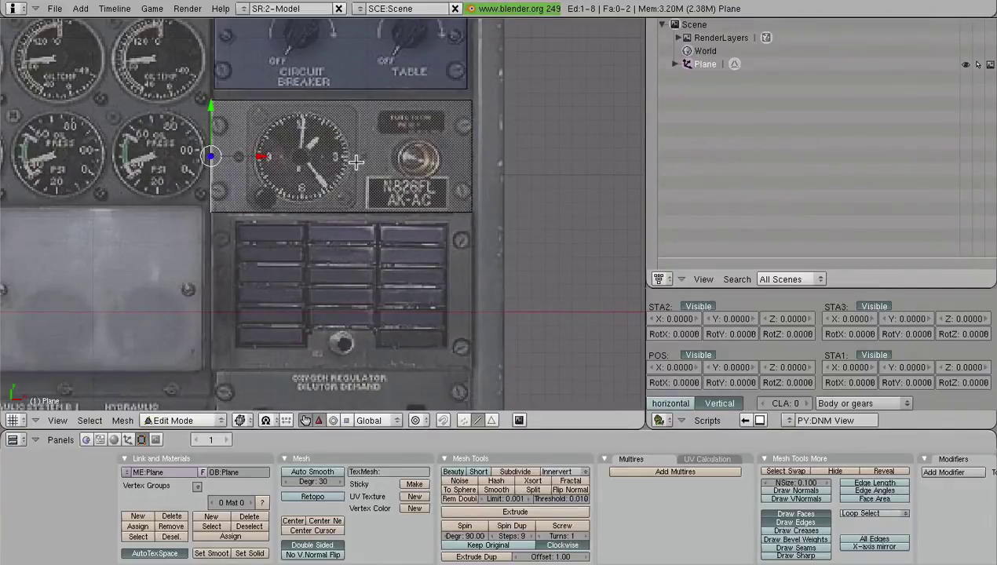
Return to Object Mode and display the two panel faces with the Textured draw type in a tilted view.
{"action": "scroll", "coordinate": [324, 166], "scroll_direction": "down", "scroll_amount": 5}
{"action": "key", "text": "Tab"}
{"action": "middle_click_drag", "start_coordinate": [321, 197], "coordinate": [366, 238], "text": "shift"}
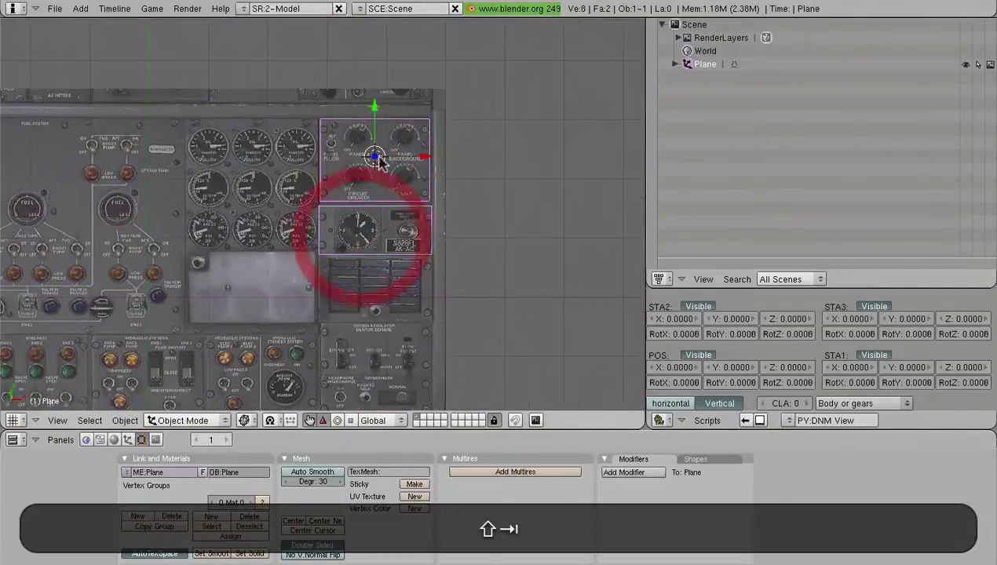
{"action": "scroll", "coordinate": [375, 265], "scroll_direction": "down", "scroll_amount": 3}
{"action": "mouse_move", "coordinate": [345, 284]}
{"action": "middle_mouse_down", "text": "shift"}
{"action": "mouse_move", "coordinate": [389, 303]}
{"action": "mouse_move", "coordinate": [376, 312]}
{"action": "middle_mouse_up", "text": "shift"}
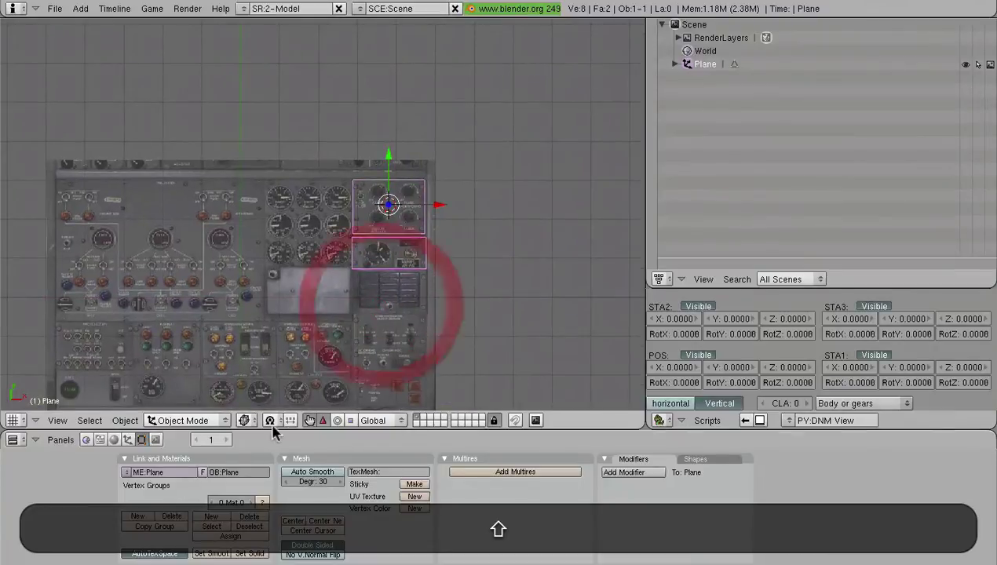
{"action": "left_click", "coordinate": [255, 423]}
{"action": "left_click", "coordinate": [265, 354]}
{"action": "middle_click_drag", "start_coordinate": [319, 321], "coordinate": [265, 213]}
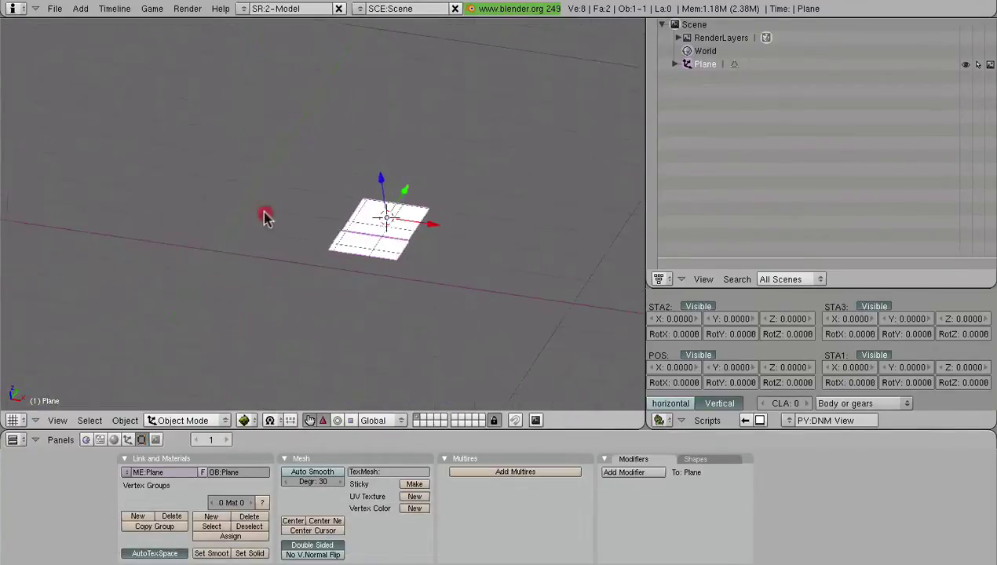
{"action": "scroll", "coordinate": [471, 222], "scroll_direction": "up", "scroll_amount": 5}
Select all the mesh's faces in Edit Mode and switch the object to Vertex Paint mode.
{"action": "key", "text": "a"}
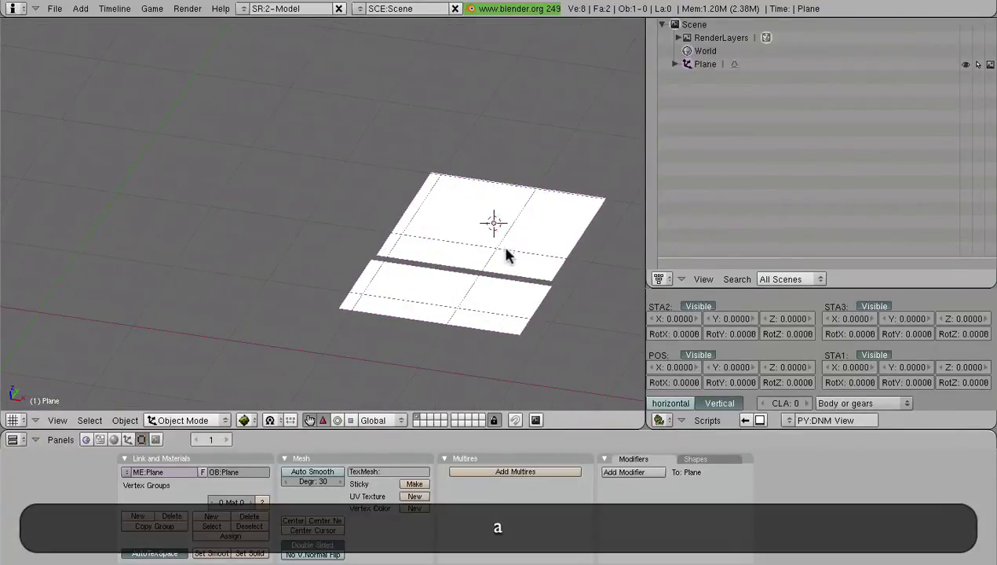
{"action": "key", "text": "Tab"}
{"action": "key", "text": "a"}
{"action": "key", "text": "a"}
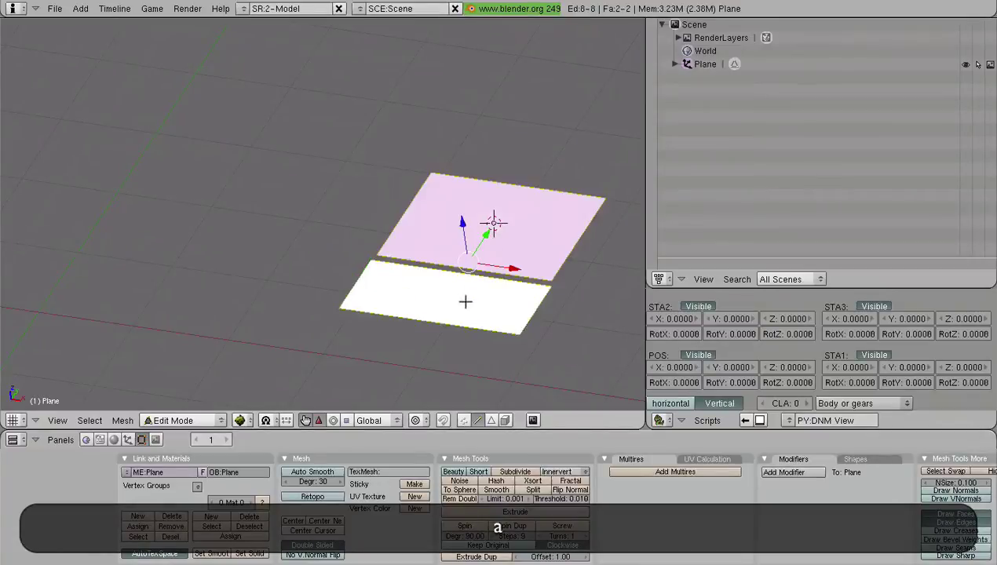
{"action": "left_click", "coordinate": [239, 420]}
{"action": "left_click", "coordinate": [240, 420]}
{"action": "left_click", "coordinate": [251, 352]}
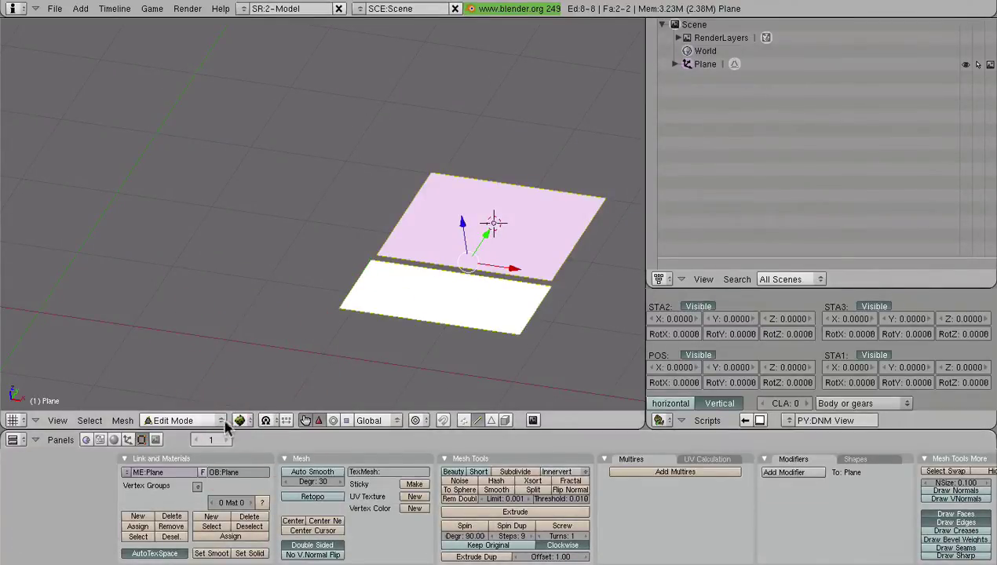
{"action": "left_click", "coordinate": [196, 420]}
{"action": "left_click", "coordinate": [202, 357]}
Set the paint colour to grey with R, G and B at 0.560 and apply it to both panel faces.
{"action": "left_click", "coordinate": [537, 482]}
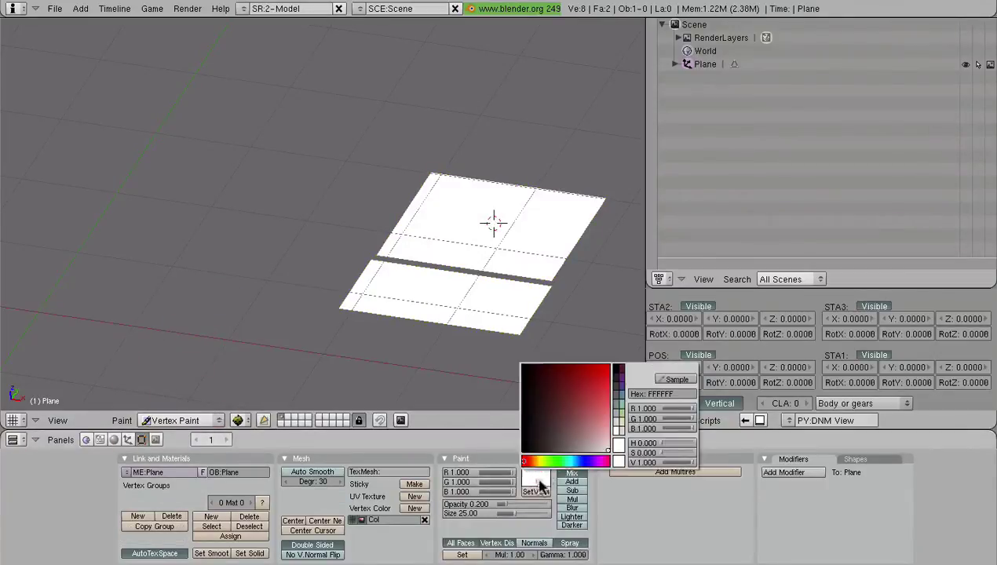
{"action": "left_click", "coordinate": [616, 415]}
{"action": "left_click", "coordinate": [618, 424]}
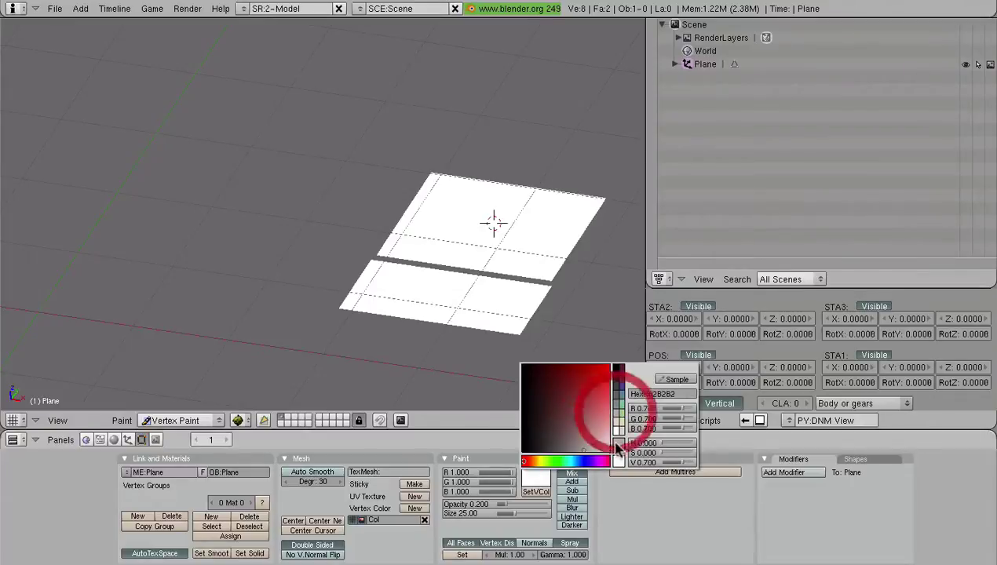
{"action": "left_click", "coordinate": [618, 412]}
{"action": "left_click", "coordinate": [619, 441]}
{"action": "key", "text": "Return"}
{"action": "left_click", "coordinate": [543, 494]}
{"action": "scroll", "coordinate": [287, 233], "scroll_direction": "down", "scroll_amount": 4}
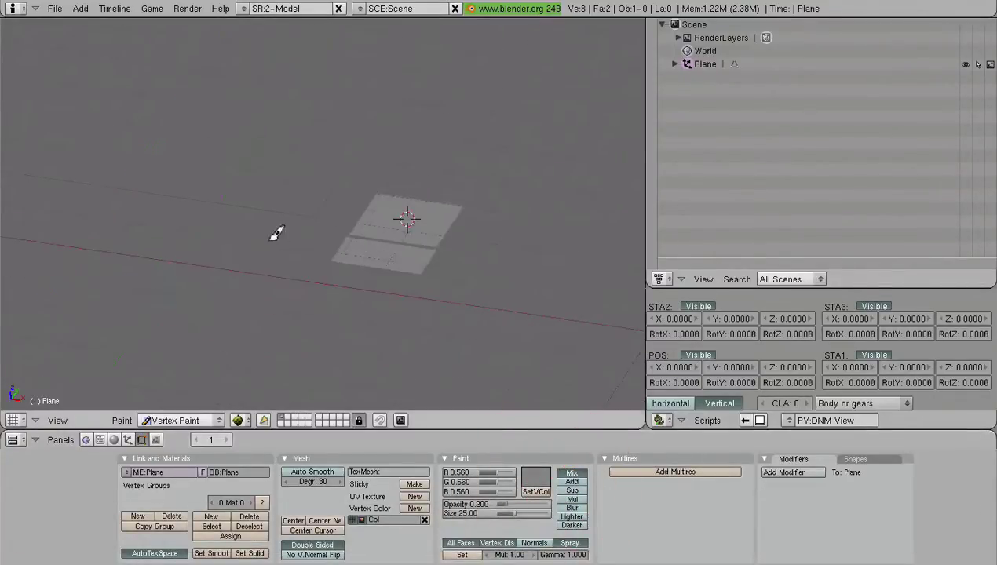
{"action": "middle_click_drag", "start_coordinate": [287, 233], "coordinate": [267, 327]}
{"action": "scroll", "coordinate": [269, 327], "scroll_direction": "up", "scroll_amount": 3}
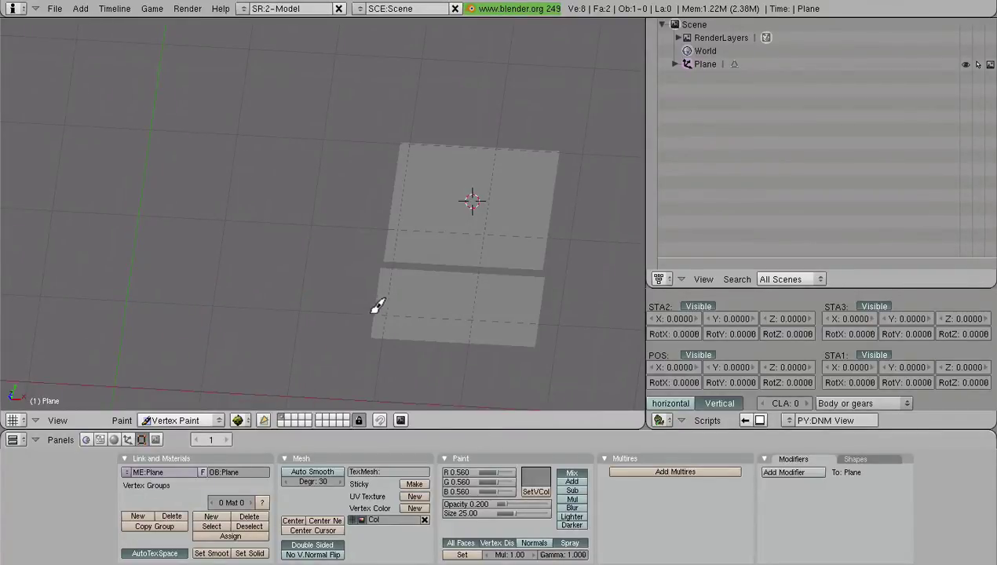
{"action": "left_click", "coordinate": [536, 480]}
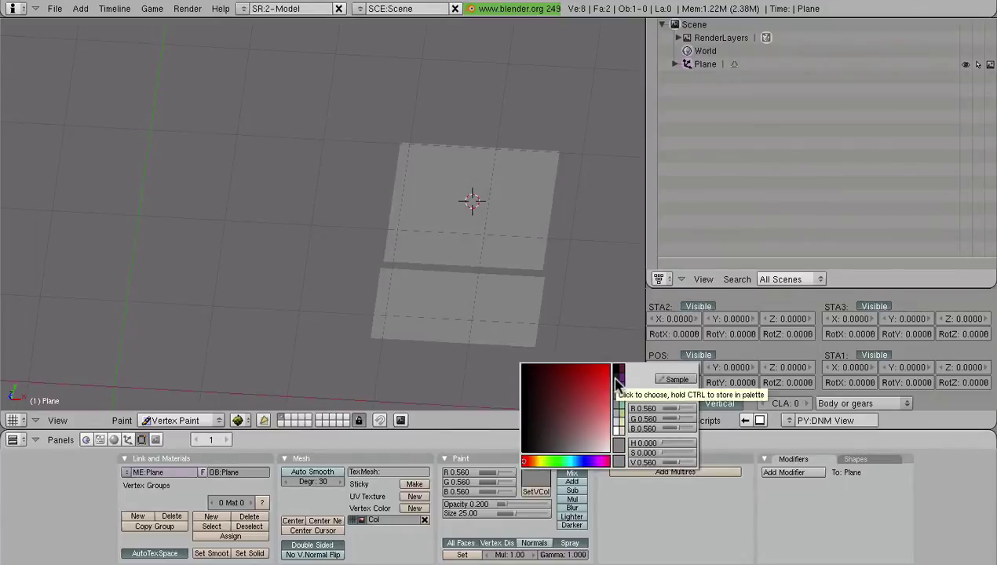
{"action": "scroll", "coordinate": [528, 276], "scroll_direction": "down", "scroll_amount": 5}
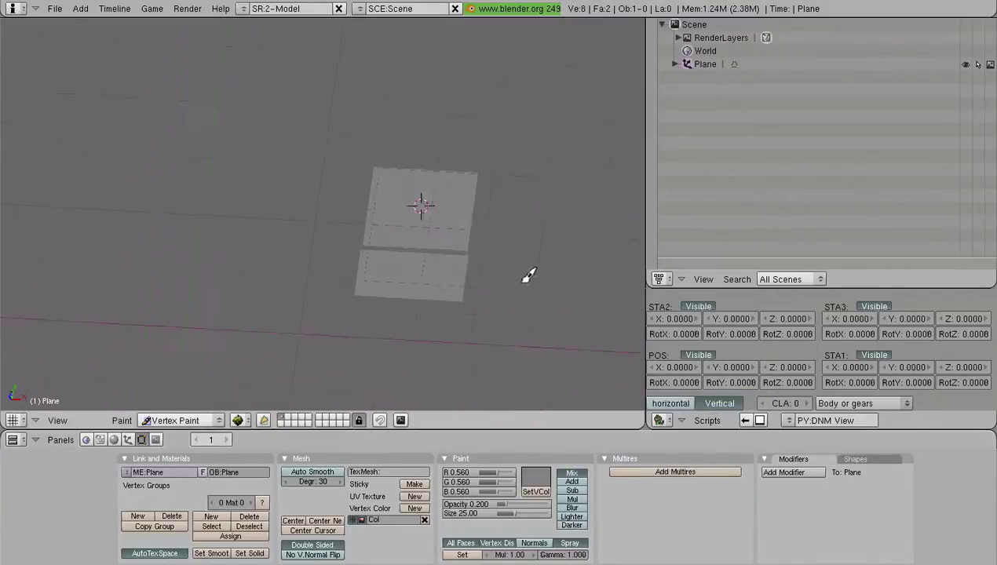
{"action": "middle_click_drag", "start_coordinate": [304, 289], "coordinate": [305, 322]}
{"action": "scroll", "coordinate": [397, 256], "scroll_direction": "up", "scroll_amount": 3}
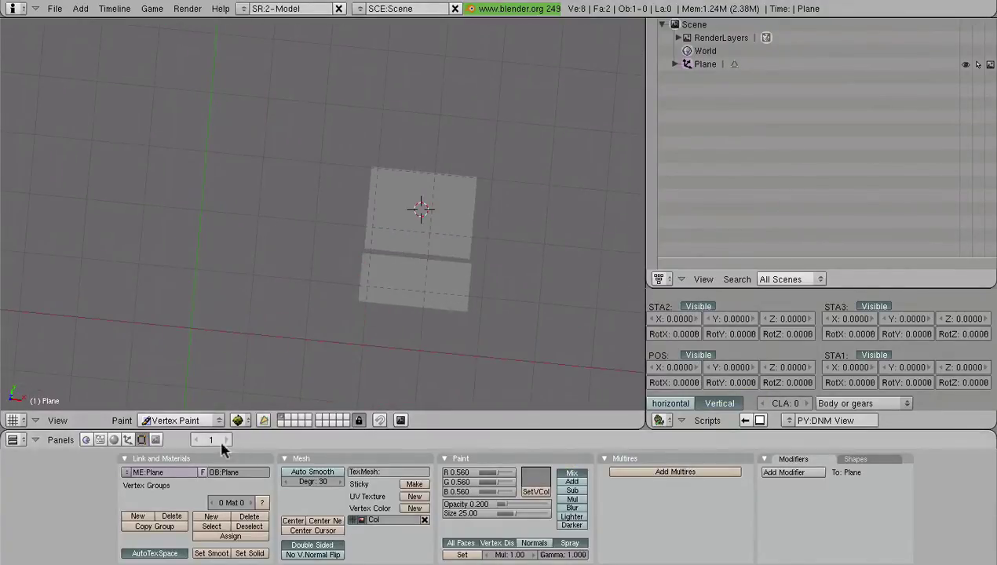
Return to the top view over the background photo and switch from Vertex Paint to Object Mode.
{"action": "key", "text": "KP_7"}
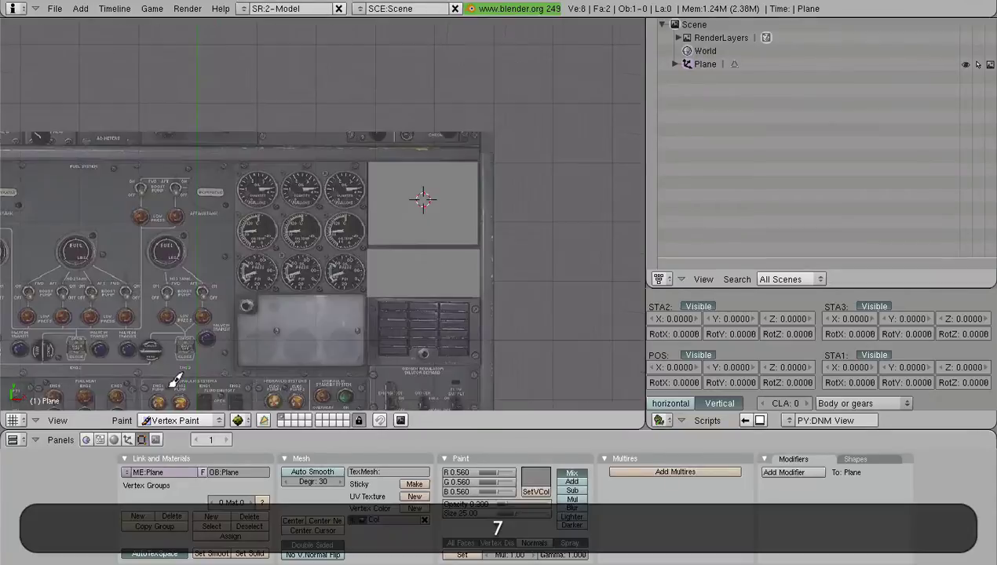
{"action": "scroll", "coordinate": [250, 380], "scroll_direction": "up", "scroll_amount": 4}
{"action": "scroll", "coordinate": [313, 327], "scroll_direction": "down", "scroll_amount": 3}
{"action": "middle_click_drag", "start_coordinate": [337, 306], "coordinate": [578, 234], "text": "shift"}
{"action": "scroll", "coordinate": [341, 250], "scroll_direction": "up", "scroll_amount": 3}
{"action": "left_click", "coordinate": [197, 417]}
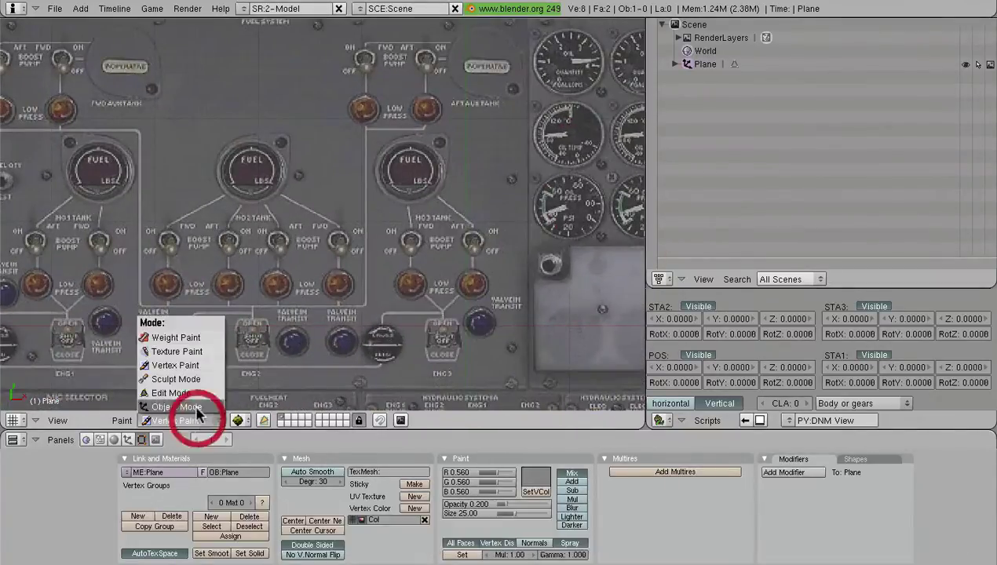
{"action": "left_click", "coordinate": [195, 406]}
Examine the boost pump switches, warning lights, mic selector and fuel heat panels in the background photo.
{"action": "scroll", "coordinate": [316, 326], "scroll_direction": "up", "scroll_amount": 4}
{"action": "mouse_move", "coordinate": [317, 327]}
{"action": "middle_mouse_down", "text": "shift"}
{"action": "mouse_move", "coordinate": [345, 311]}
{"action": "mouse_move", "coordinate": [457, 324]}
{"action": "middle_mouse_up", "text": "shift"}
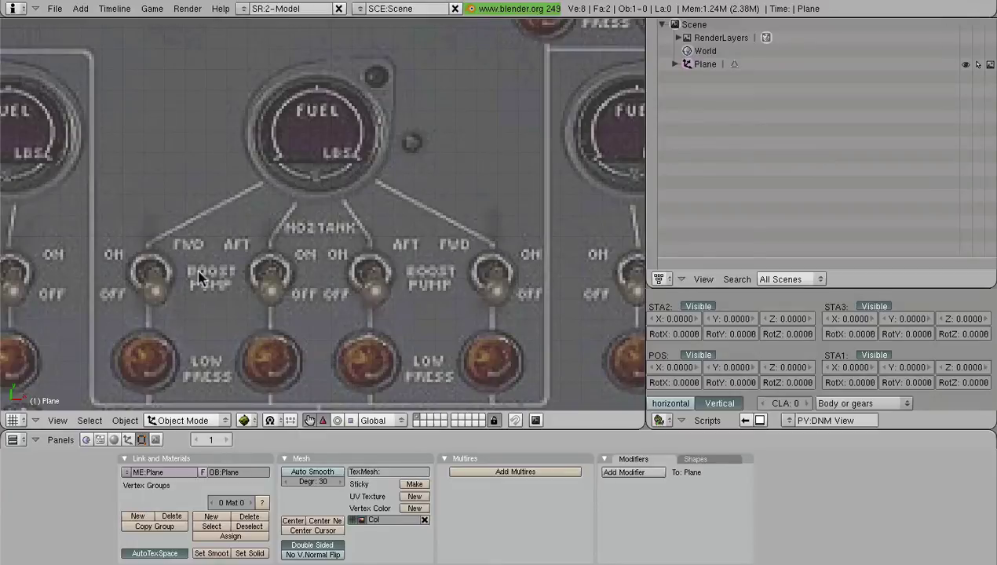
{"action": "scroll", "coordinate": [211, 273], "scroll_direction": "down", "scroll_amount": 4}
{"action": "middle_click_drag", "start_coordinate": [241, 278], "coordinate": [383, 255], "text": "shift"}
{"action": "mouse_move", "coordinate": [284, 169]}
{"action": "middle_mouse_down", "text": "shift"}
{"action": "mouse_move", "coordinate": [280, 218]}
{"action": "mouse_move", "coordinate": [104, 256]}
{"action": "mouse_move", "coordinate": [262, 149]}
{"action": "mouse_move", "coordinate": [266, 65]}
{"action": "middle_mouse_up", "text": "shift"}
{"action": "mouse_move", "coordinate": [345, 216]}
{"action": "middle_mouse_down", "text": "shift"}
{"action": "mouse_move", "coordinate": [274, 267]}
{"action": "mouse_move", "coordinate": [411, 89]}
{"action": "mouse_move", "coordinate": [601, 153]}
{"action": "middle_mouse_up", "text": "shift"}
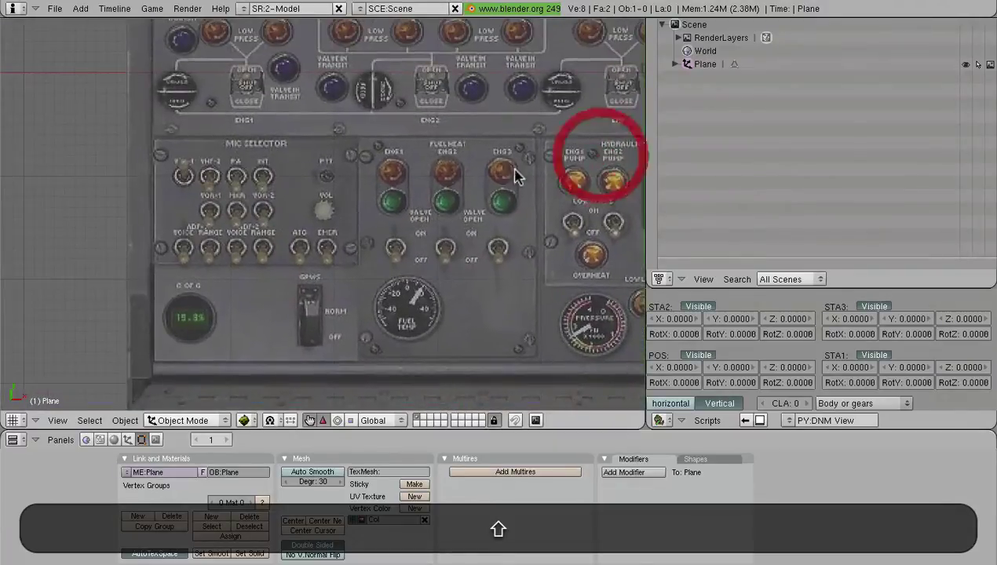
{"action": "mouse_move", "coordinate": [407, 155]}
{"action": "middle_mouse_down", "text": "shift"}
{"action": "mouse_move", "coordinate": [367, 282]}
{"action": "mouse_move", "coordinate": [411, 345]}
{"action": "mouse_move", "coordinate": [412, 362]}
{"action": "middle_mouse_up", "text": "shift"}
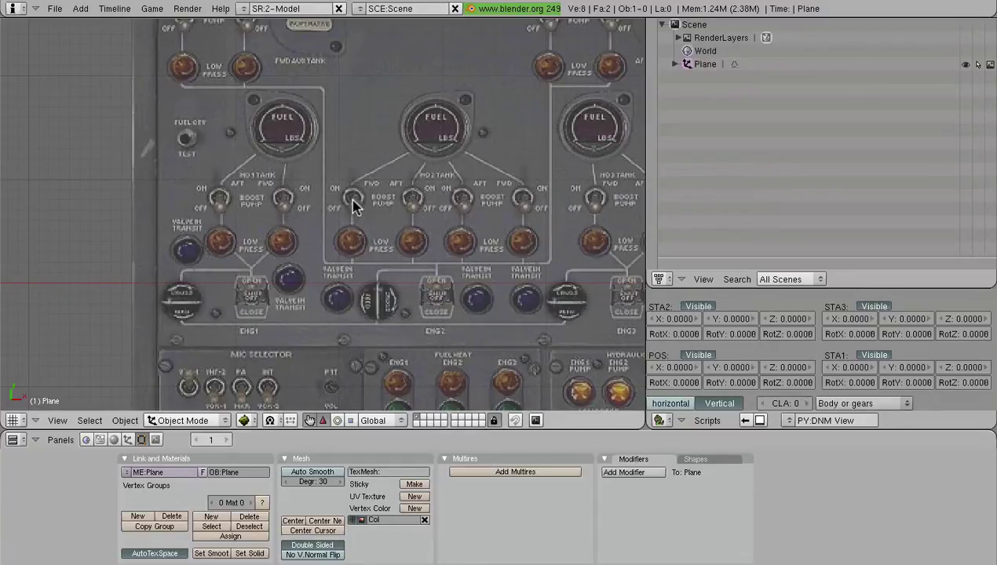
{"action": "middle_click_drag", "start_coordinate": [422, 198], "coordinate": [353, 284], "text": "shift"}
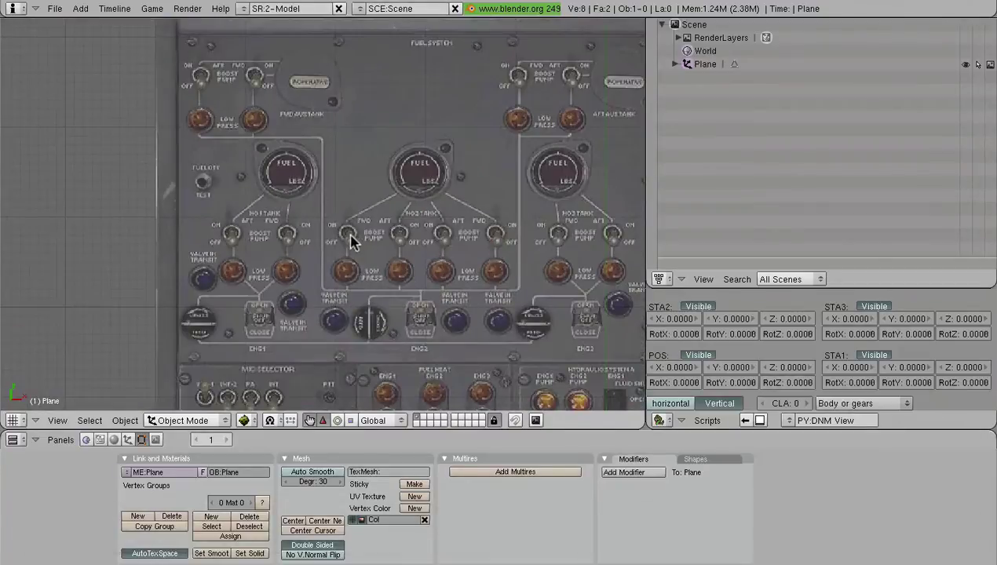
Place the 3D cursor on the No. 2 tank's FWD boost pump switch beside the vertical line in the photo.
{"action": "scroll", "coordinate": [377, 259], "scroll_direction": "up", "scroll_amount": 5}
{"action": "left_click", "coordinate": [397, 273]}
{"action": "scroll", "coordinate": [433, 263], "scroll_direction": "down", "scroll_amount": 5}
{"action": "middle_click_drag", "start_coordinate": [381, 312], "coordinate": [379, 259]}
Add a mesh cylinder with 10 vertices at the 3D cursor, keeping radius 1.00, depth 2.00 and capped ends.
{"action": "key", "text": "space"}
{"action": "mouse_move", "coordinate": [496, 257]}
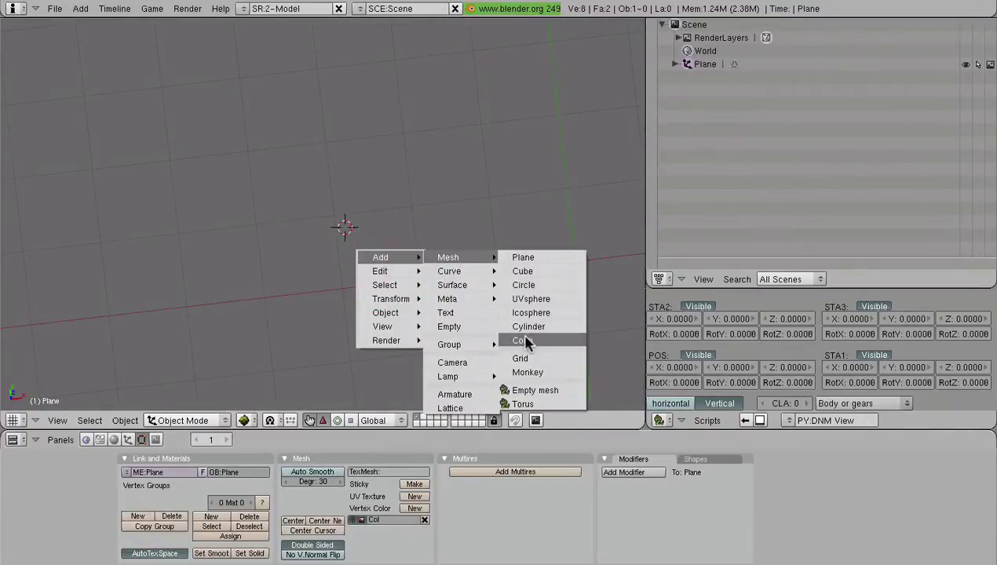
{"action": "left_click", "coordinate": [528, 326]}
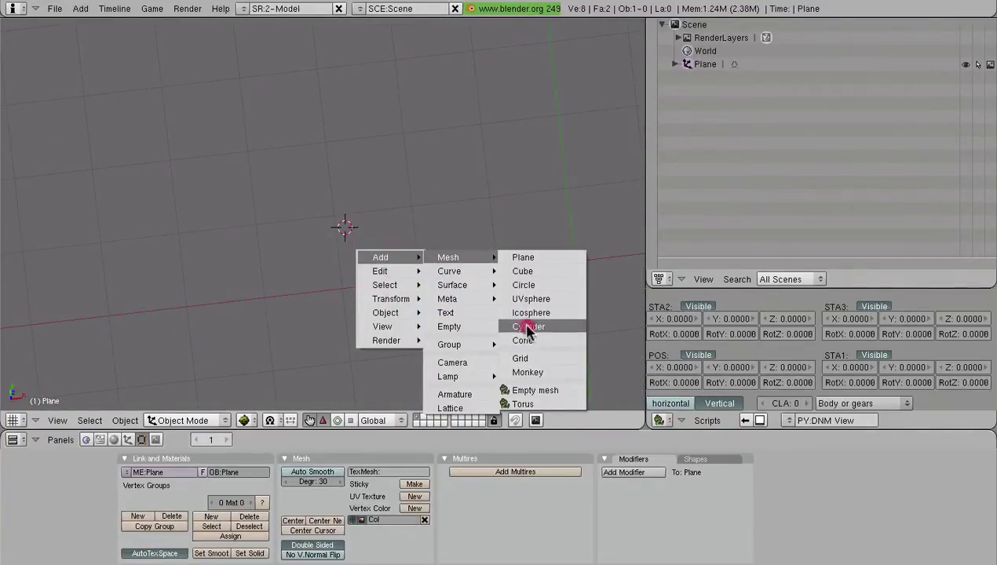
{"action": "left_click", "coordinate": [528, 315]}
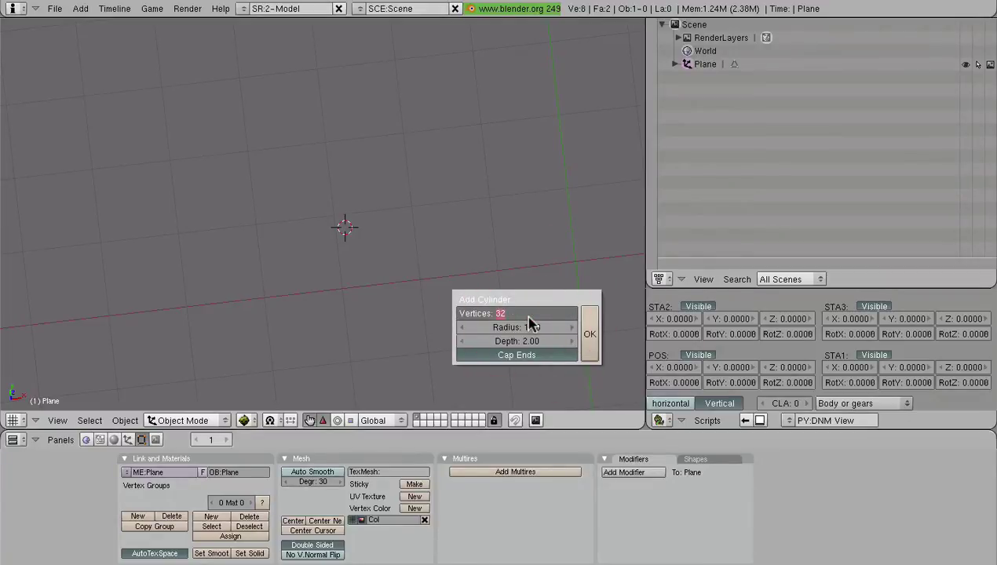
{"action": "type", "text": "1"}
{"action": "type", "text": "6"}
{"action": "key", "text": "BackSpace"}
{"action": "type", "text": "0"}
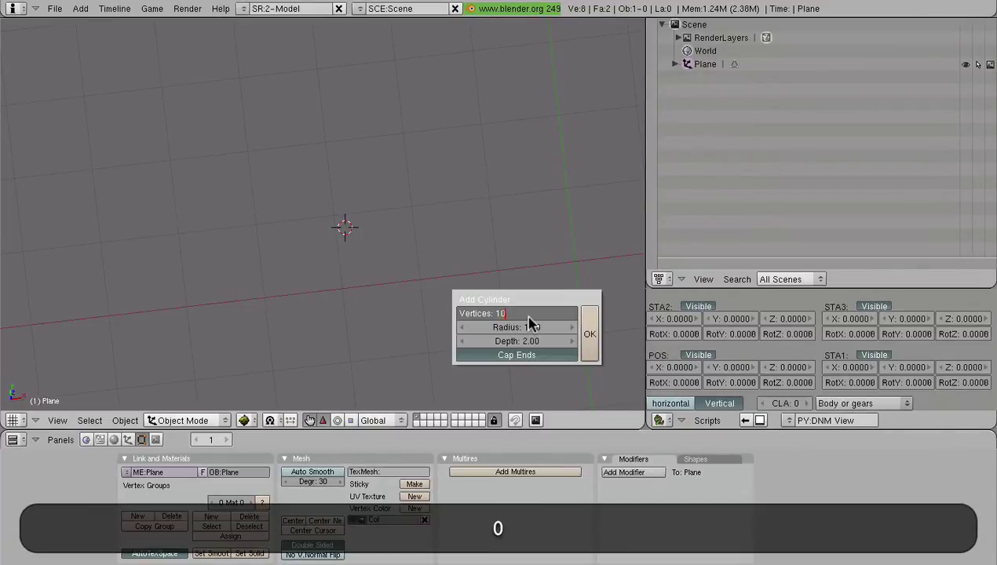
{"action": "key", "text": "Return"}
{"action": "left_click", "coordinate": [590, 333]}
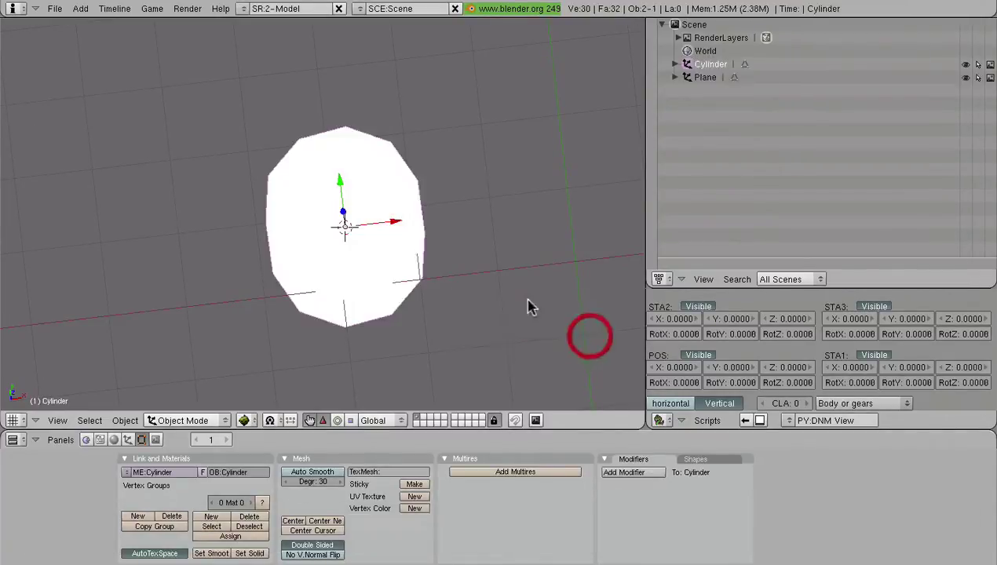
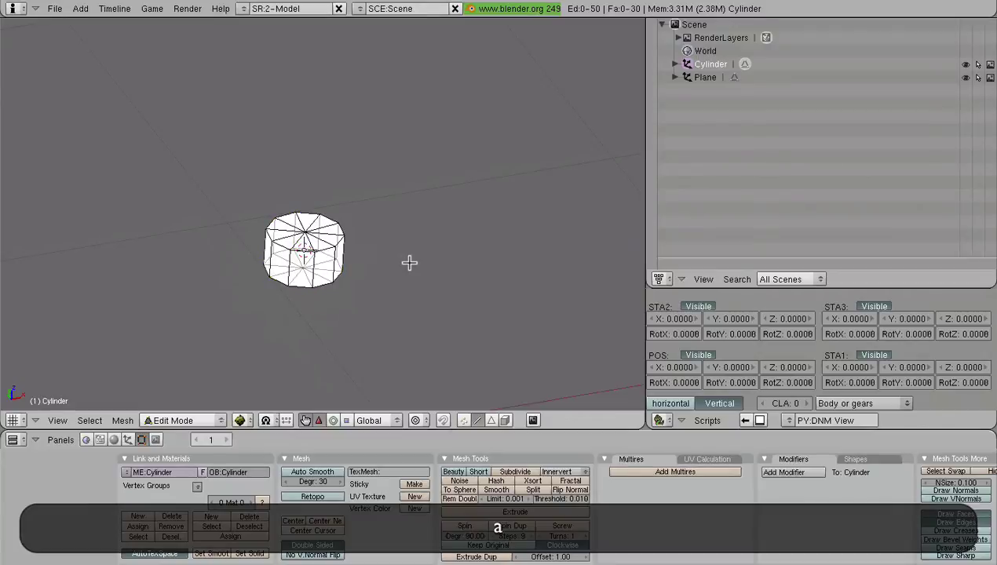
Add a second cylinder with 5 vertices and radius .1 inside the switch base mesh, seen from the top view.
{"action": "key", "text": "KP_7"}
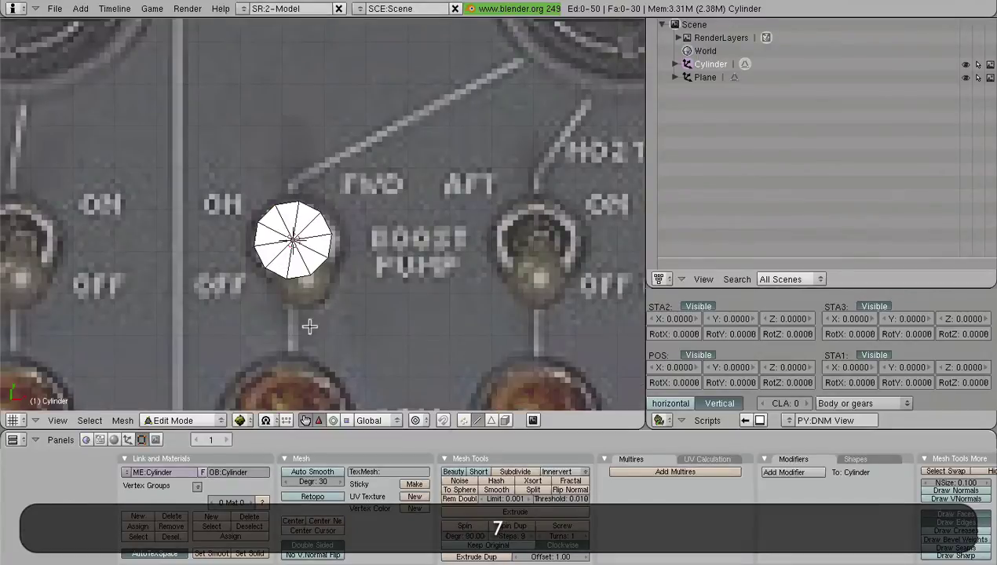
{"action": "key", "text": "space"}
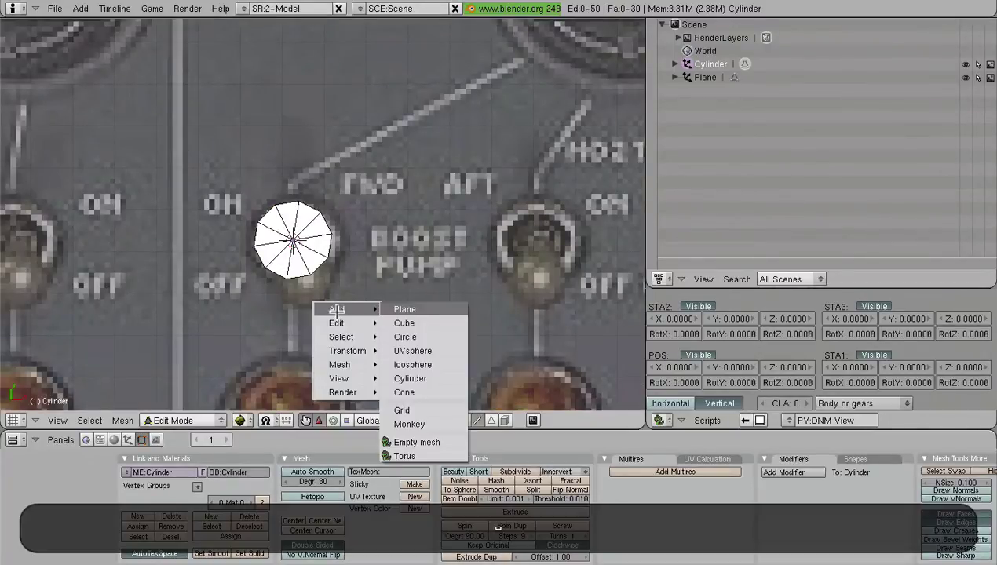
{"action": "left_click", "coordinate": [426, 380]}
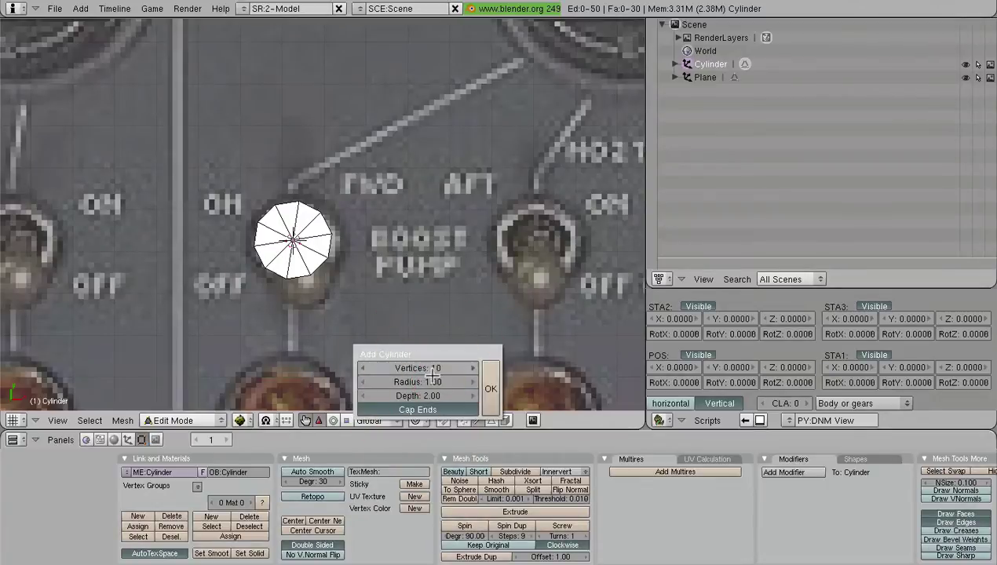
{"action": "left_click", "coordinate": [424, 368]}
{"action": "left_click", "coordinate": [431, 369]}
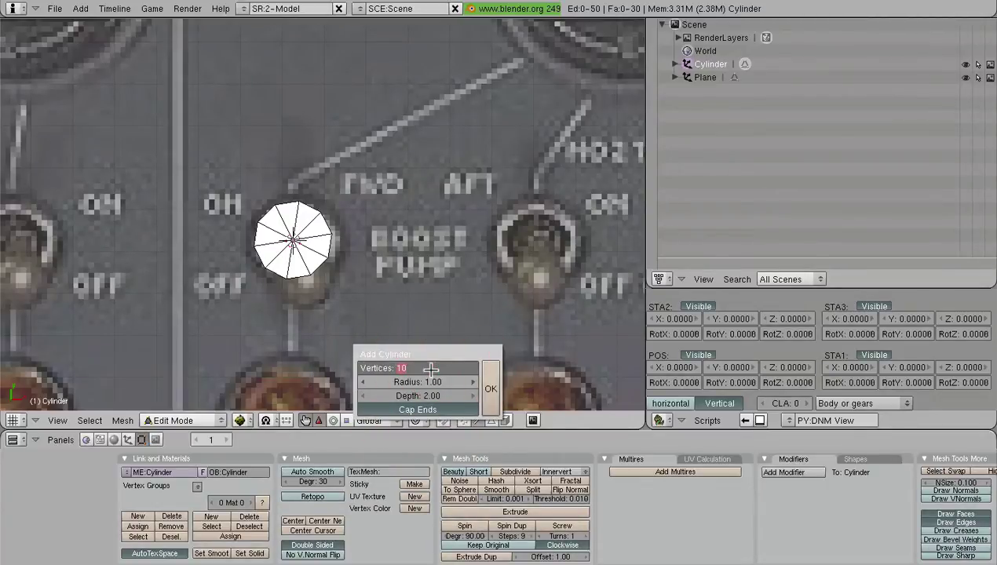
{"action": "type", "text": "5"}
{"action": "key", "text": "Return"}
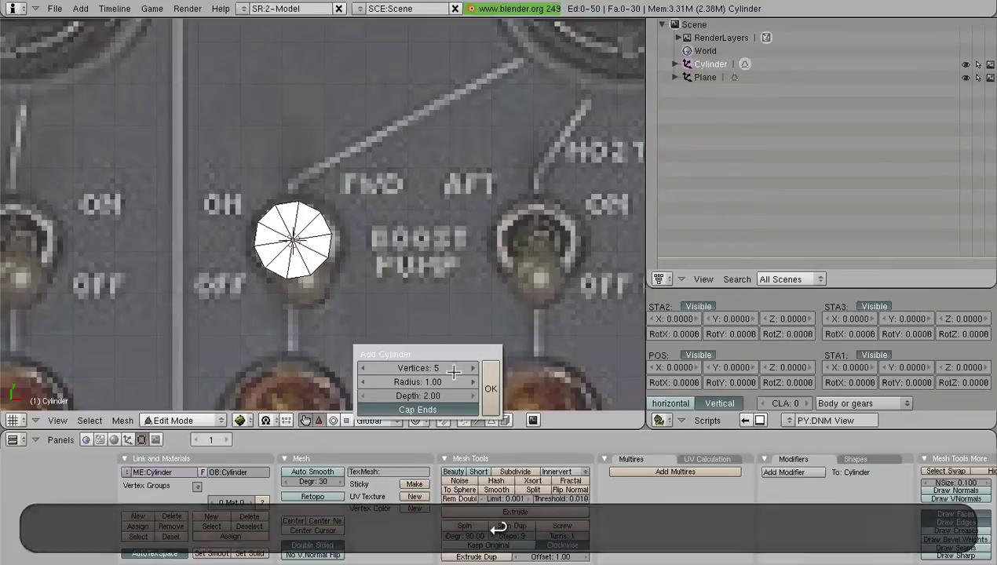
{"action": "left_click", "coordinate": [434, 381]}
{"action": "type", "text": ".1"}
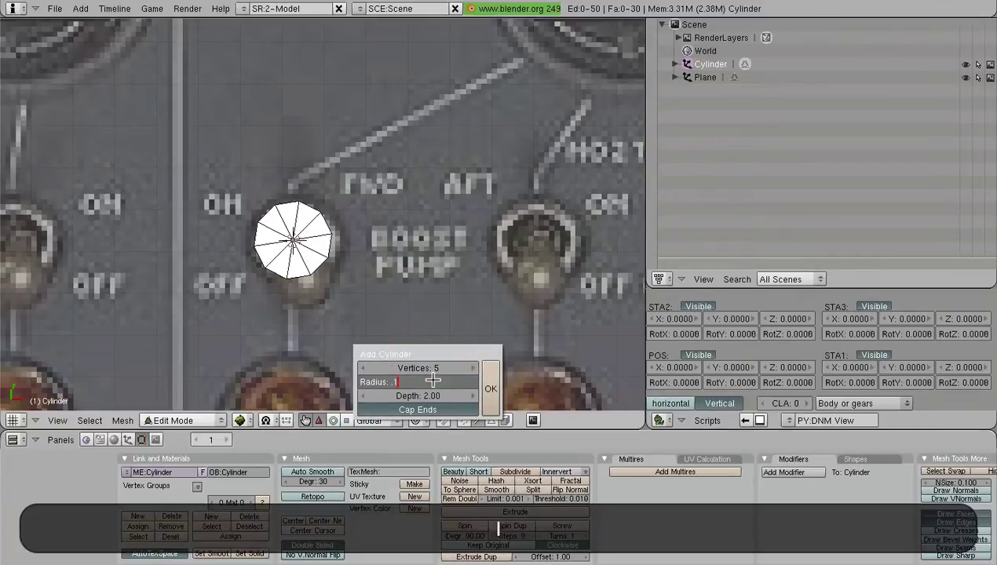
{"action": "left_click", "coordinate": [491, 389]}
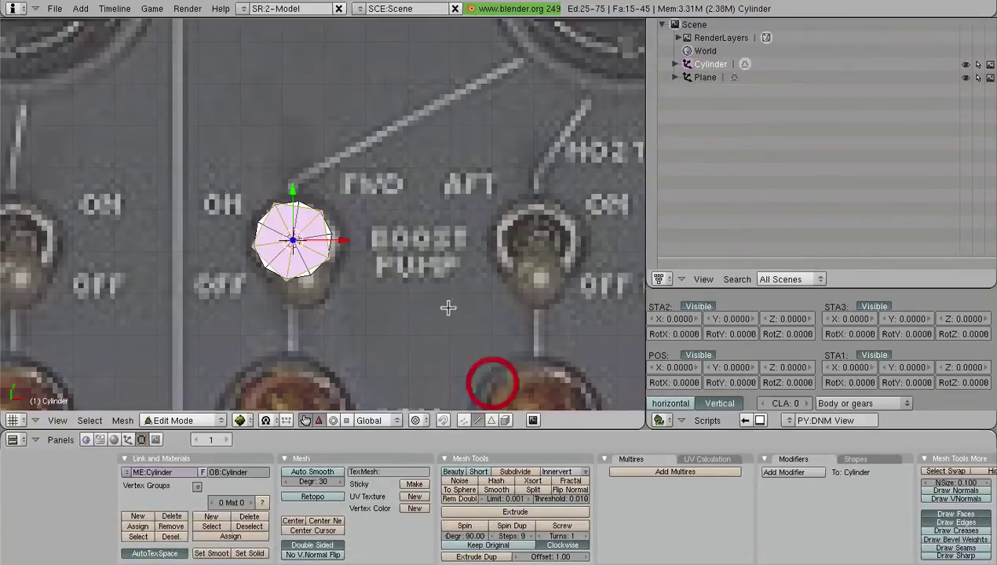
Scale the five-sided cylinder down to a thin lever inside the outline of the switch base.
{"action": "scroll", "coordinate": [392, 289], "scroll_direction": "down", "scroll_amount": 3}
{"action": "scroll", "coordinate": [358, 313], "scroll_direction": "up", "scroll_amount": 4}
{"action": "middle_click_drag", "start_coordinate": [357, 312], "coordinate": [354, 305]}
{"action": "scroll", "coordinate": [385, 292], "scroll_direction": "up", "scroll_amount": 1}
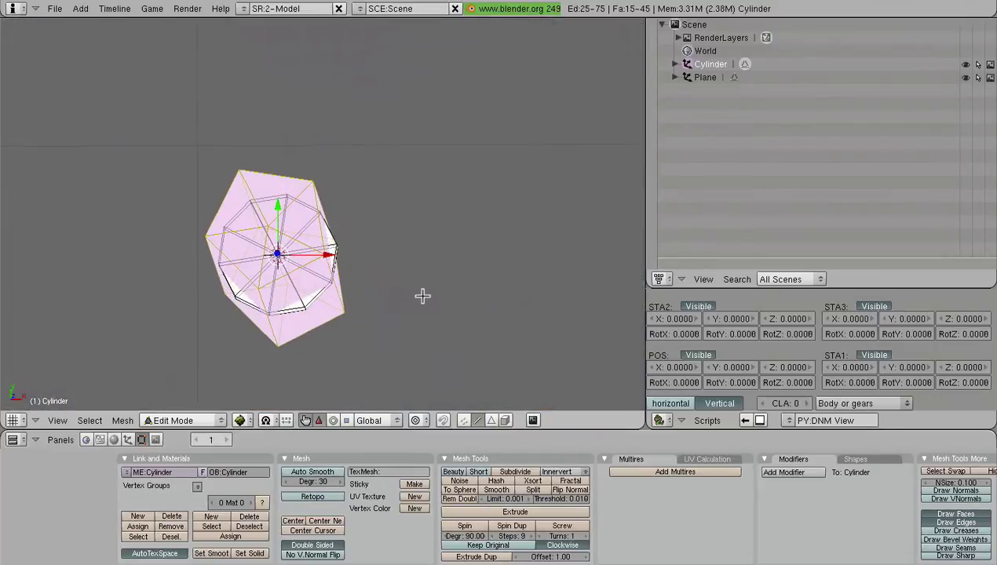
{"action": "key", "text": "s"}
{"action": "left_click", "coordinate": [333, 299]}
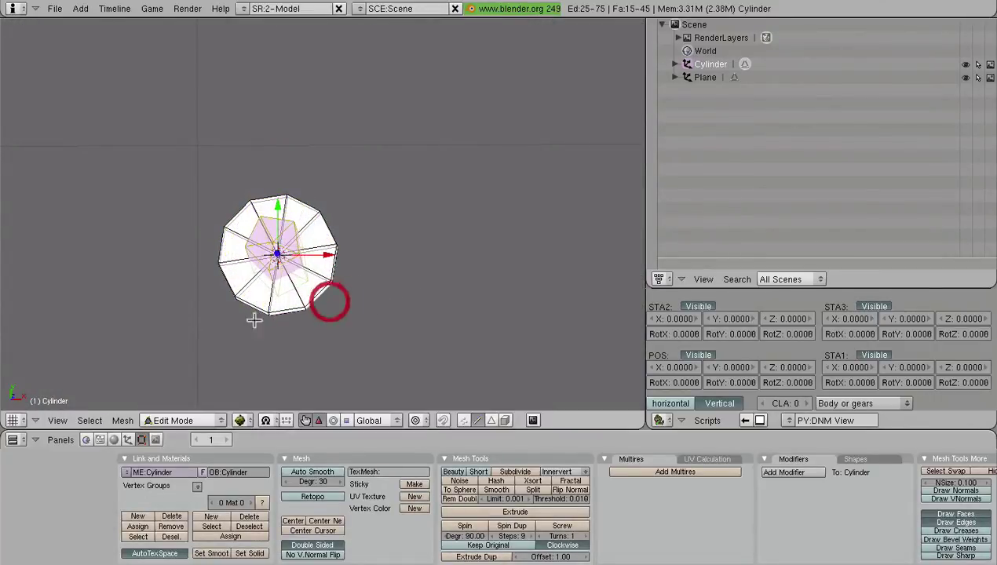
{"action": "middle_click_drag", "start_coordinate": [334, 298], "coordinate": [340, 117]}
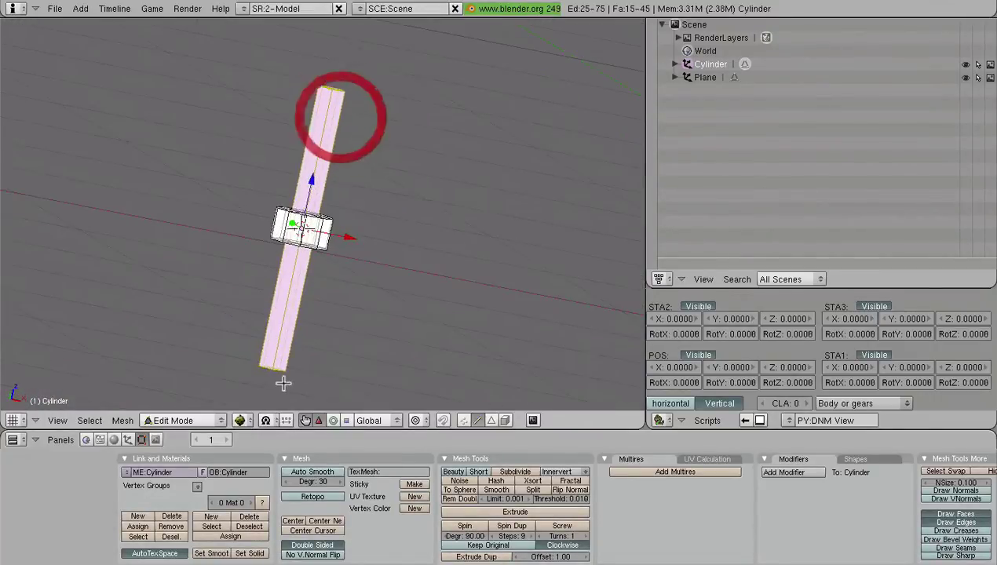
In vertex select mode, raise the lever's bottom-end vertices along Z until they sit inside the base cylinder.
{"action": "left_click", "coordinate": [463, 421]}
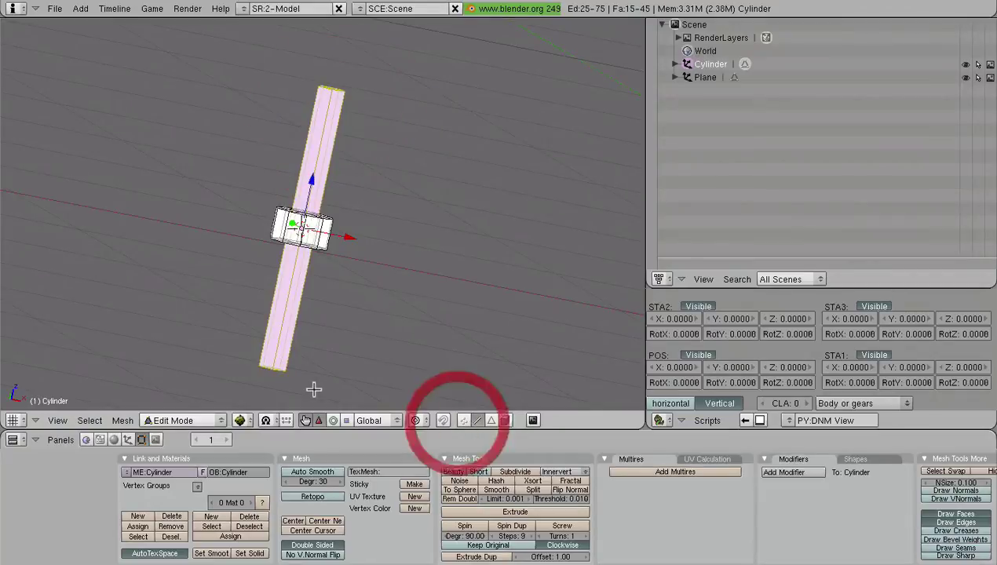
{"action": "left_click", "coordinate": [463, 420]}
{"action": "key", "text": "a"}
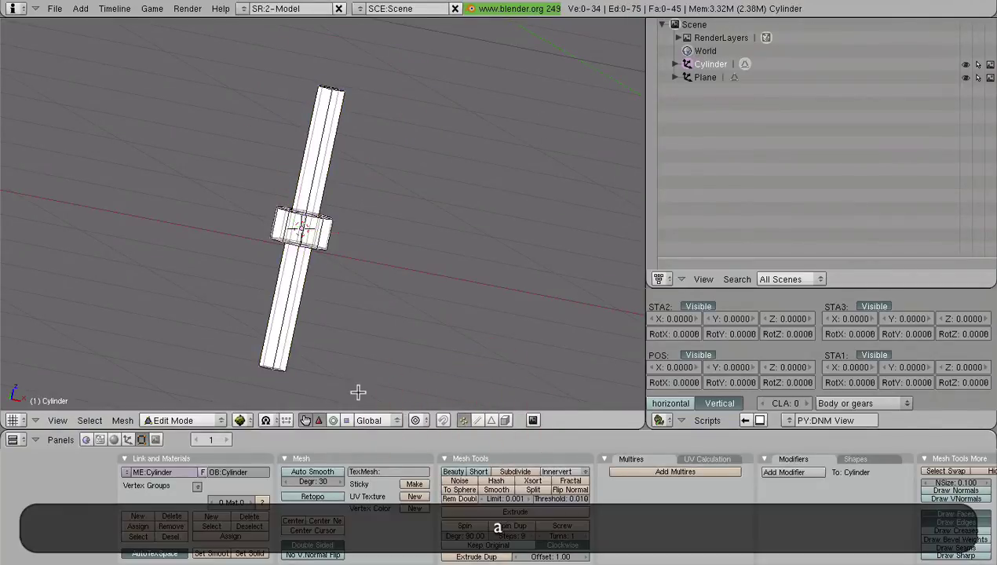
{"action": "left_click_drag", "start_coordinate": [241, 393], "coordinate": [264, 399], "text": "ctrl"}
{"action": "left_click_drag", "start_coordinate": [286, 319], "coordinate": [312, 194]}
{"action": "scroll", "coordinate": [312, 195], "scroll_direction": "up", "scroll_amount": 6}
{"action": "middle_click_drag", "start_coordinate": [303, 258], "coordinate": [320, 330], "text": "shift"}
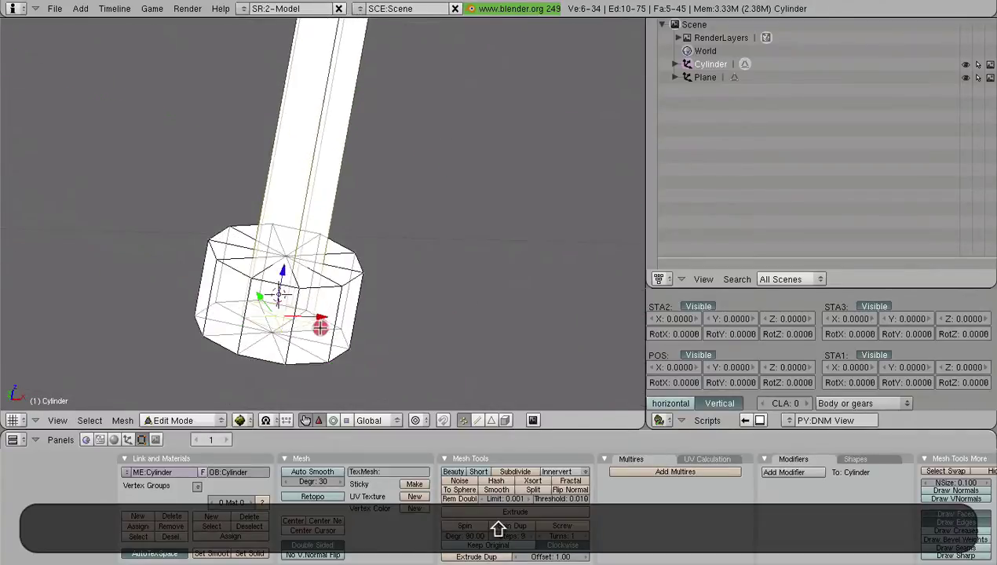
Shorten the lever by lowering its top-end vertices along Z to just above the switch base.
{"action": "scroll", "coordinate": [365, 176], "scroll_direction": "down", "scroll_amount": 6}
{"action": "key", "text": "a"}
{"action": "left_click_drag", "start_coordinate": [282, 154], "coordinate": [301, 163], "text": "ctrl"}
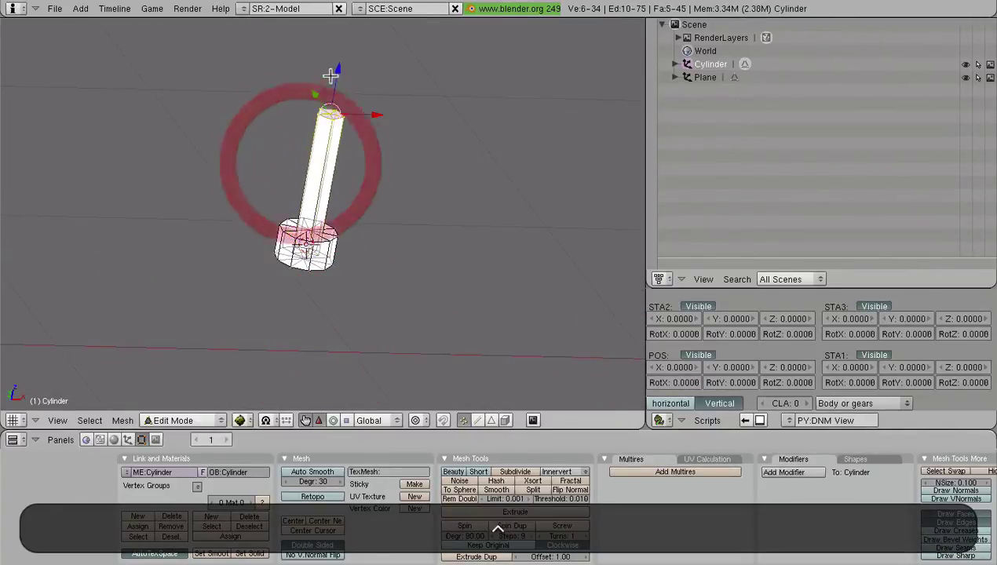
{"action": "left_click_drag", "start_coordinate": [331, 74], "coordinate": [328, 149]}
{"action": "key", "text": "a"}
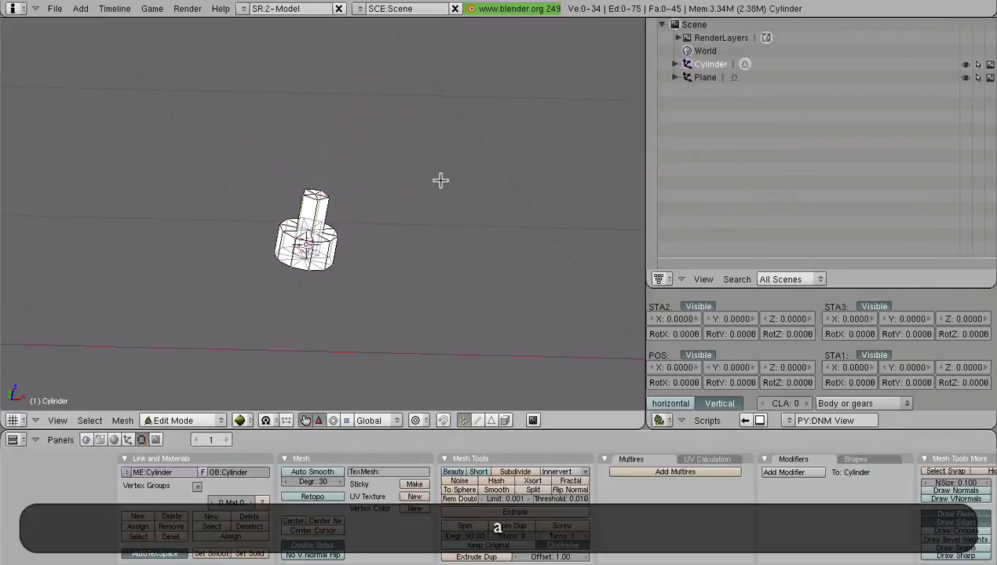
Select both ends of the lever and tilt it about the global X axis towards the OFF position.
{"action": "key", "text": "a"}
{"action": "scroll", "coordinate": [367, 236], "scroll_direction": "up", "scroll_amount": 6}
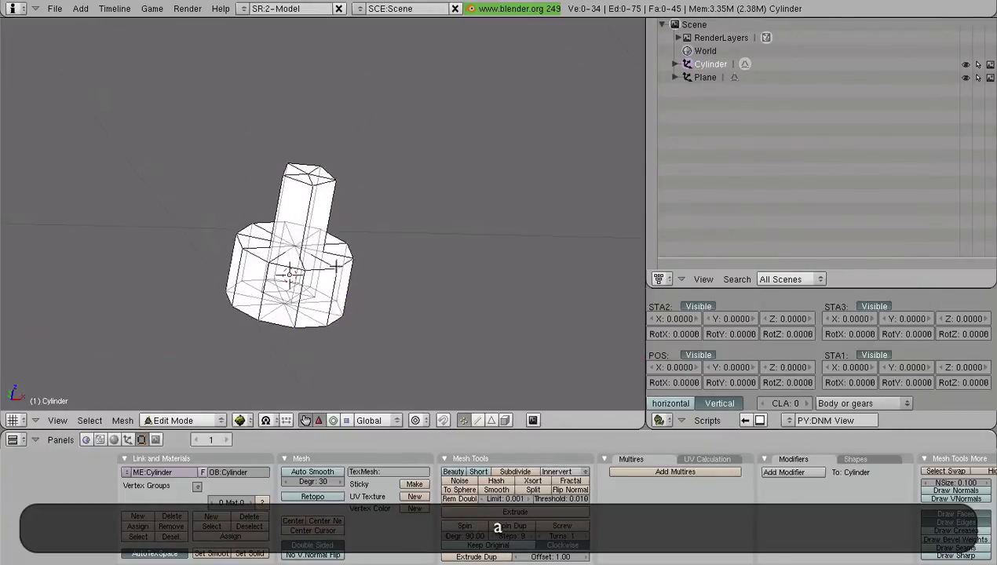
{"action": "middle_click_drag", "start_coordinate": [366, 236], "coordinate": [373, 228]}
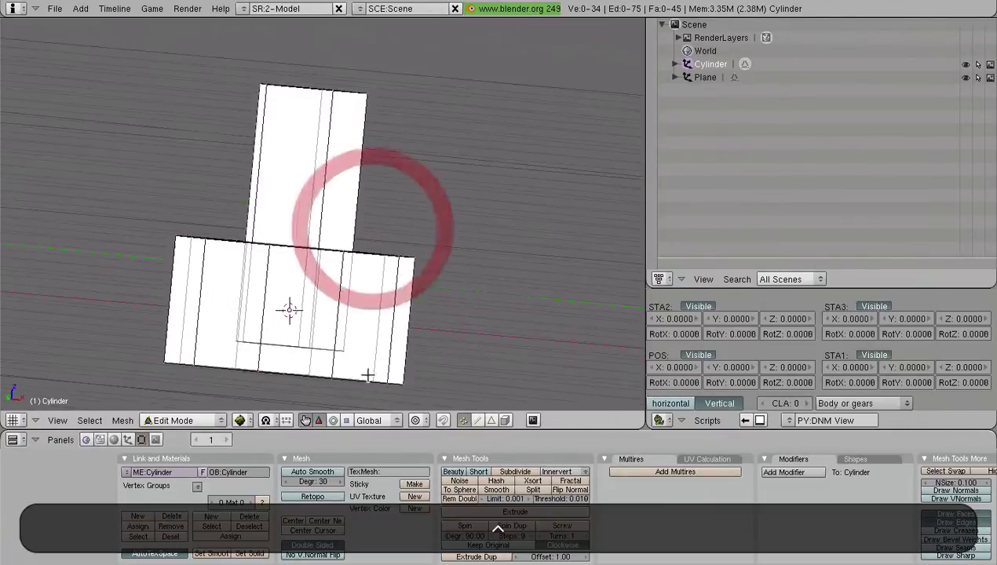
{"action": "left_click_drag", "start_coordinate": [368, 357], "coordinate": [250, 299], "text": "ctrl"}
{"action": "left_click_drag", "start_coordinate": [197, 347], "coordinate": [197, 347], "text": "ctrl"}
{"action": "middle_click_drag", "start_coordinate": [424, 196], "coordinate": [447, 289]}
{"action": "left_click_drag", "start_coordinate": [478, 221], "coordinate": [468, 191]}
{"action": "key", "text": "Escape"}
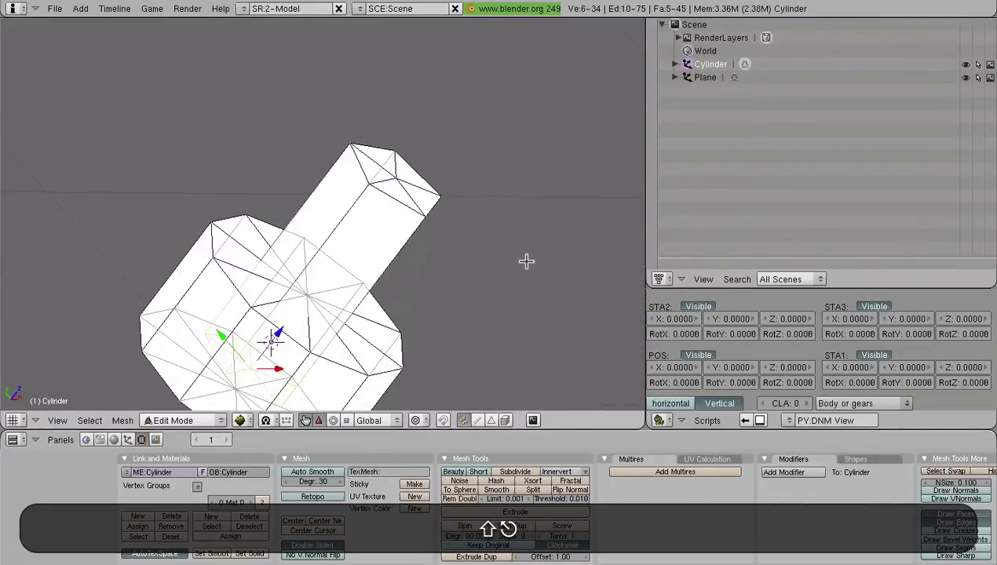
{"action": "left_click_drag", "start_coordinate": [278, 196], "coordinate": [311, 218], "text": "ctrl"}
{"action": "scroll", "coordinate": [430, 256], "scroll_direction": "down", "scroll_amount": 5}
{"action": "mouse_move", "coordinate": [430, 256]}
{"action": "middle_mouse_down"}
{"action": "mouse_move", "coordinate": [440, 221]}
{"action": "mouse_move", "coordinate": [401, 191]}
{"action": "middle_mouse_up"}
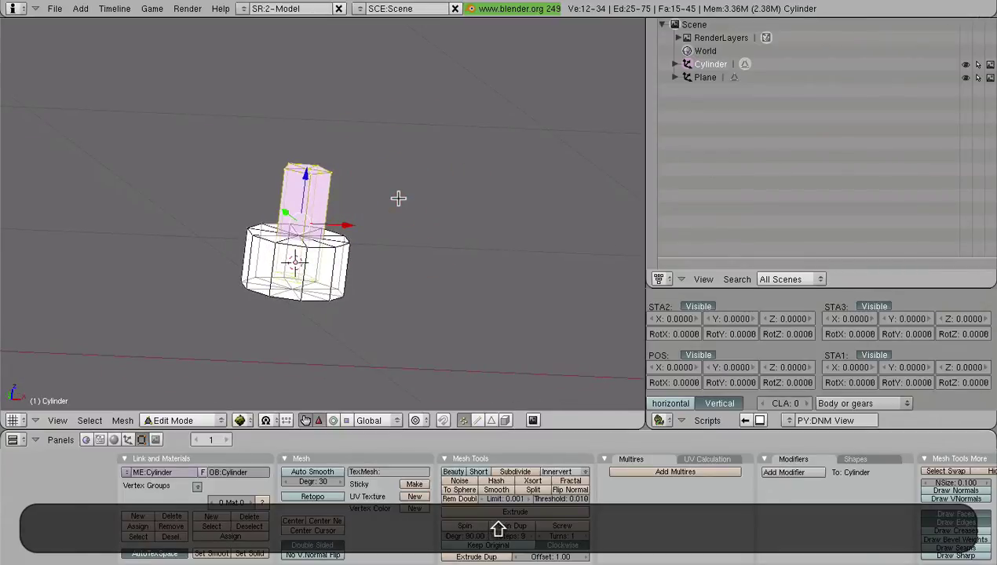
{"action": "key", "text": "shift+KP_7"}
{"action": "key", "text": "shift+r"}
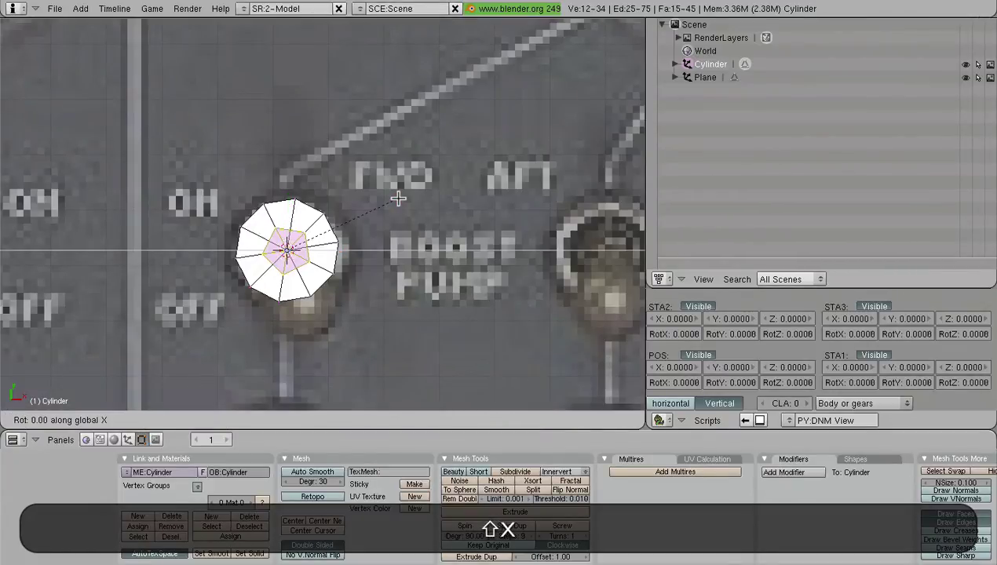
{"action": "left_click", "coordinate": [406, 268]}
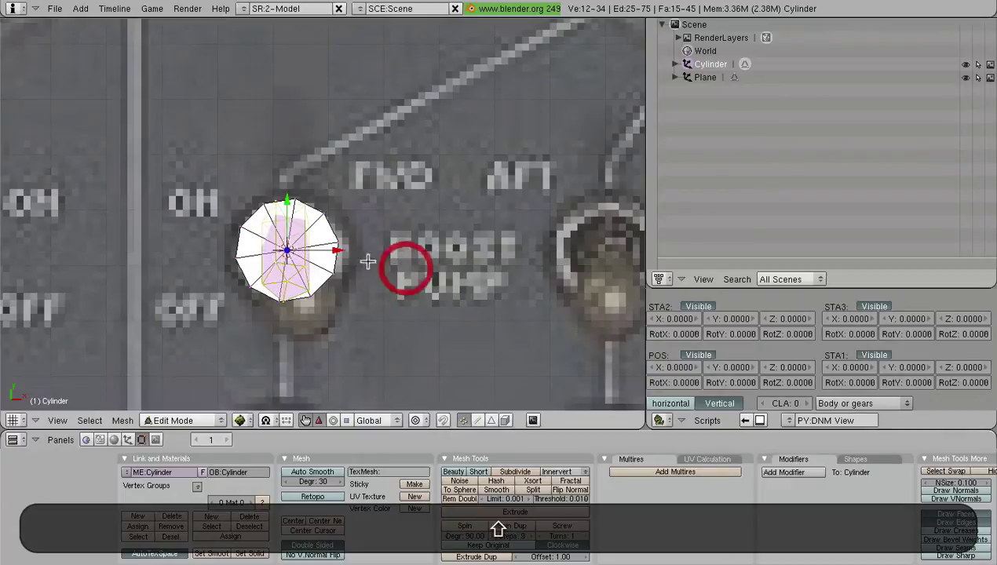
Shift the tilted lever slightly along Y towards the OFF side of the base and return to Object Mode.
{"action": "left_click_drag", "start_coordinate": [293, 209], "coordinate": [297, 224]}
{"action": "middle_click_drag", "start_coordinate": [351, 338], "coordinate": [360, 208]}
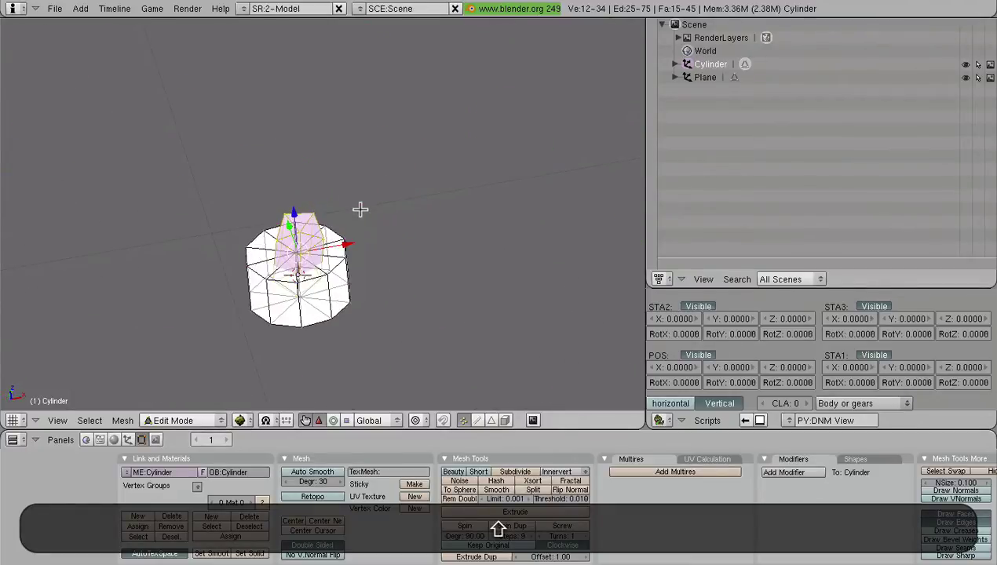
{"action": "scroll", "coordinate": [380, 236], "scroll_direction": "down", "scroll_amount": 5}
{"action": "key", "text": "Tab"}
{"action": "scroll", "coordinate": [398, 258], "scroll_direction": "up", "scroll_amount": 2}
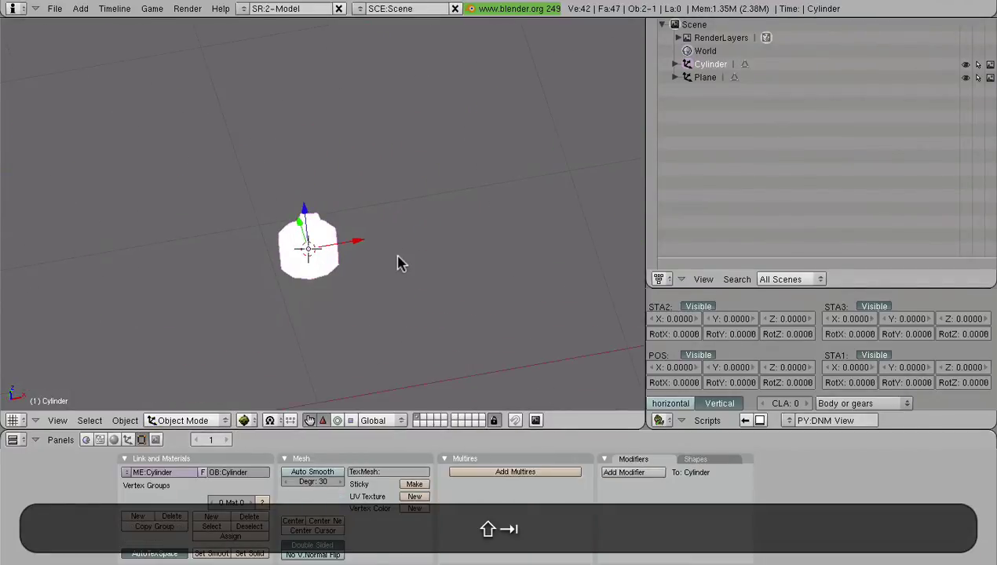
Add a filled 10-vertex circle with radius 1.00 on the neighbouring AFT boost pump switch in the top view.
{"action": "key", "text": "shift+KP_7"}
{"action": "middle_click_drag", "start_coordinate": [398, 262], "coordinate": [330, 263], "text": "shift"}
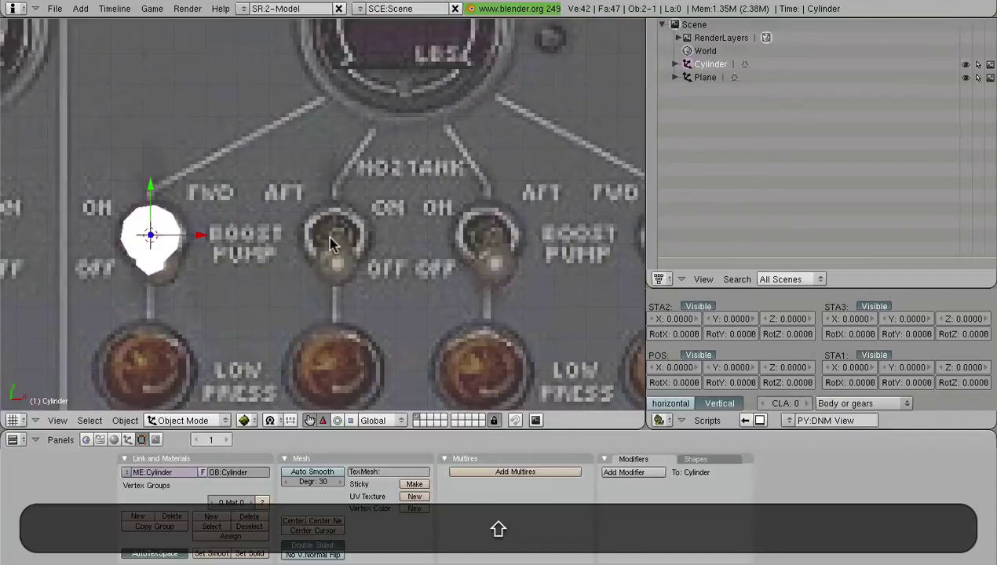
{"action": "left_click", "coordinate": [332, 234]}
{"action": "key", "text": "shift+a"}
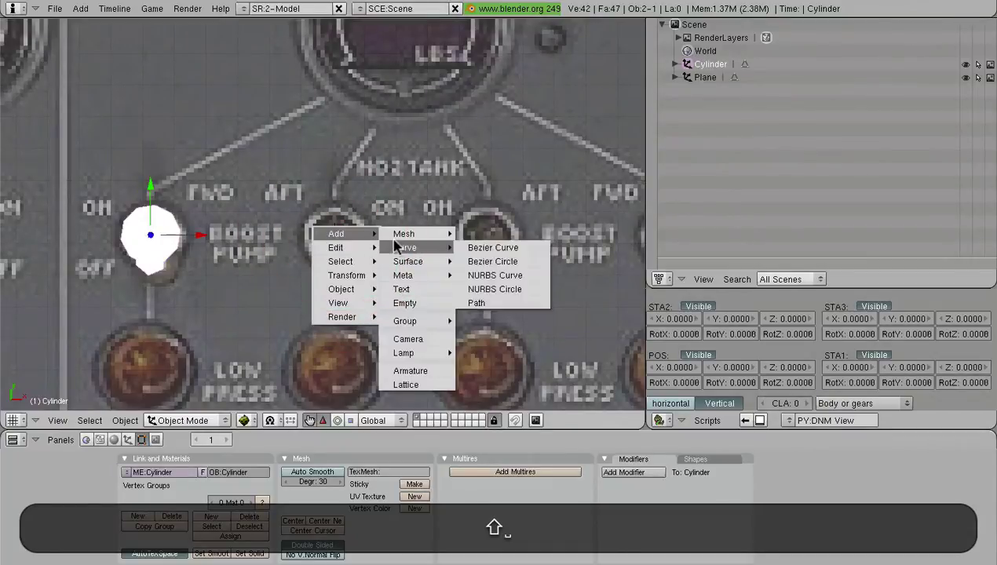
{"action": "left_click", "coordinate": [510, 261]}
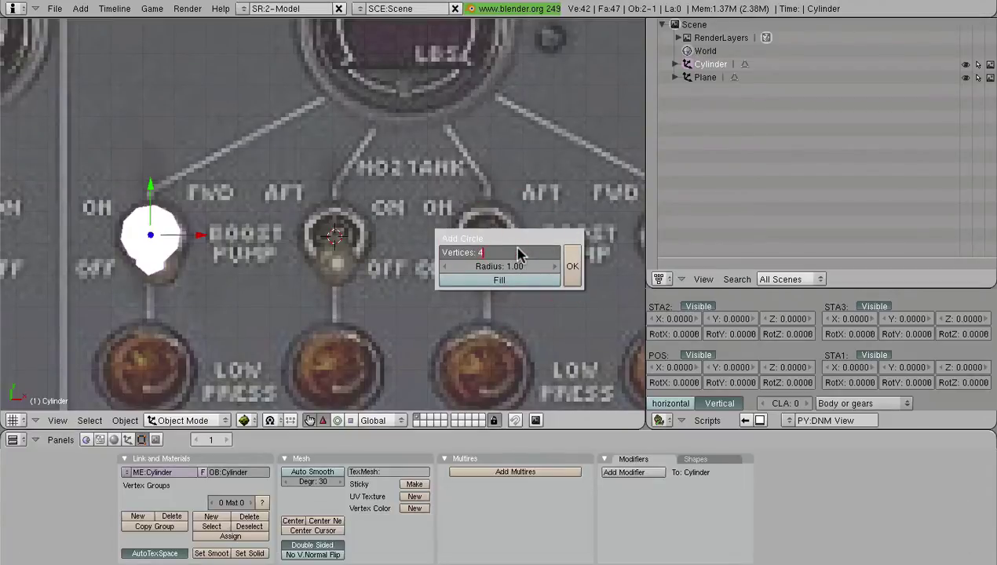
{"action": "key", "text": "shift+BackSpace"}
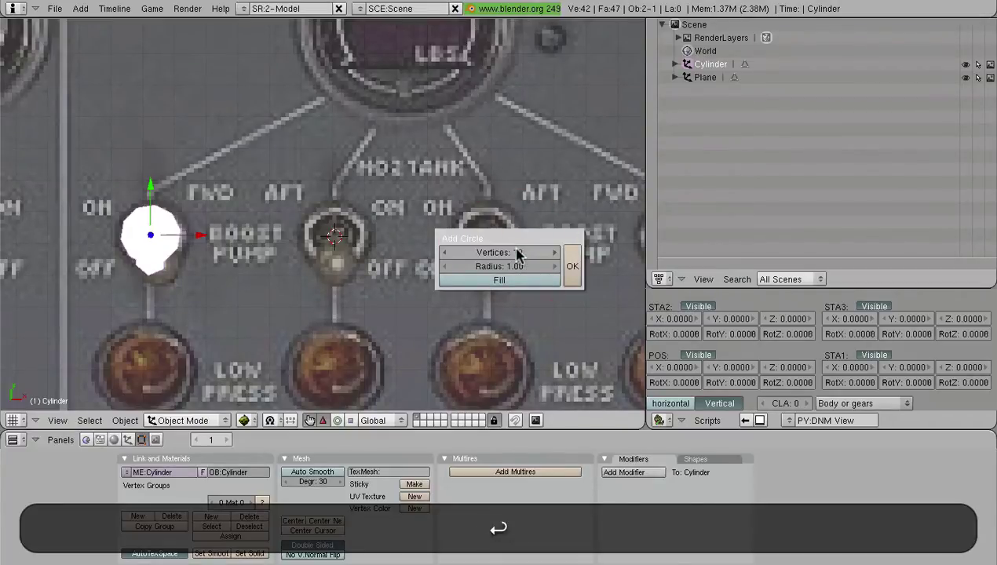
{"action": "left_click", "coordinate": [503, 280]}
{"action": "left_click", "coordinate": [572, 262]}
Scale the new circle down to the outline of the AFT boost pump switch base.
{"action": "middle_click_drag", "start_coordinate": [500, 262], "coordinate": [488, 271], "text": "ctrl"}
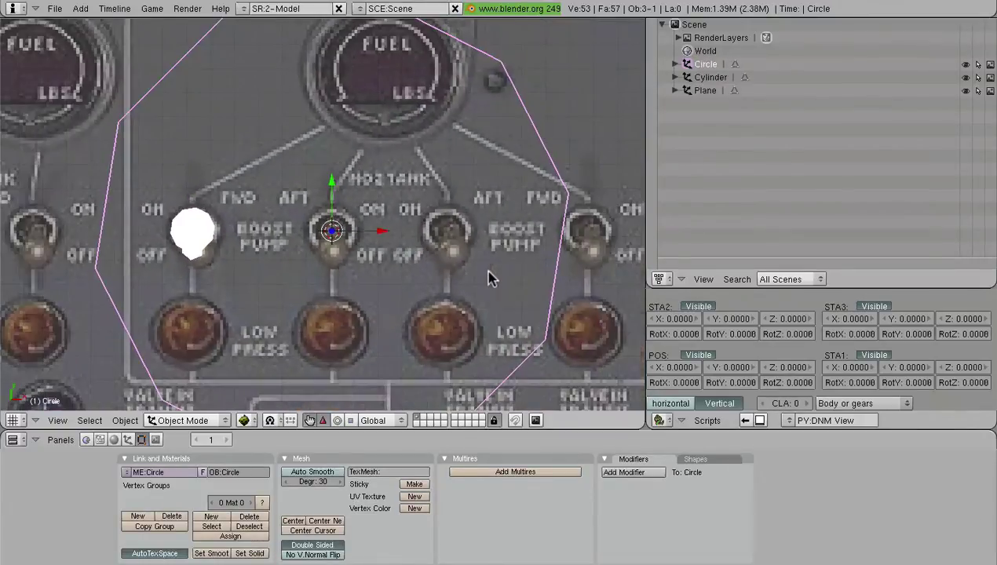
{"action": "key", "text": "s"}
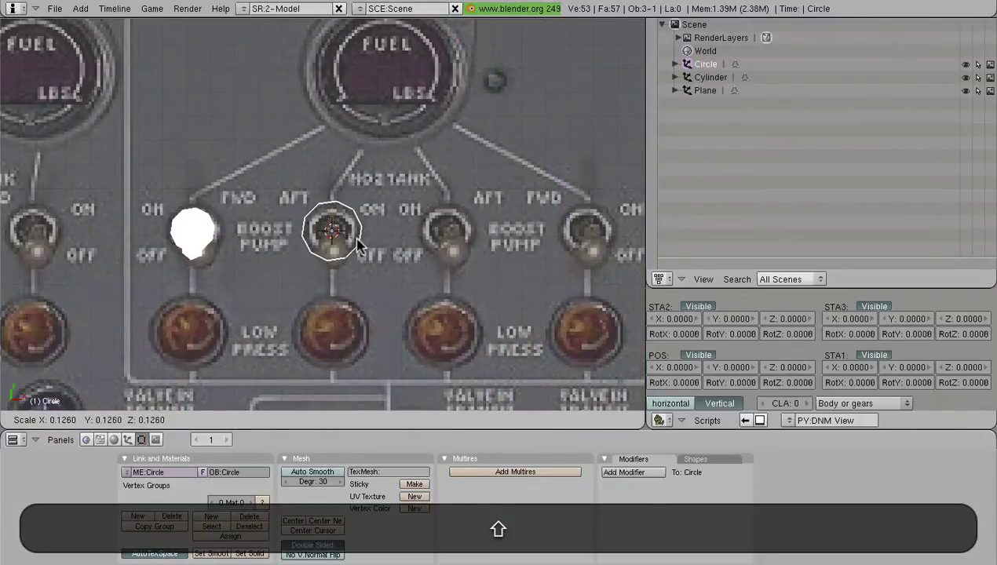
{"action": "left_click", "coordinate": [354, 243]}
{"action": "scroll", "coordinate": [330, 314], "scroll_direction": "up", "scroll_amount": 4}
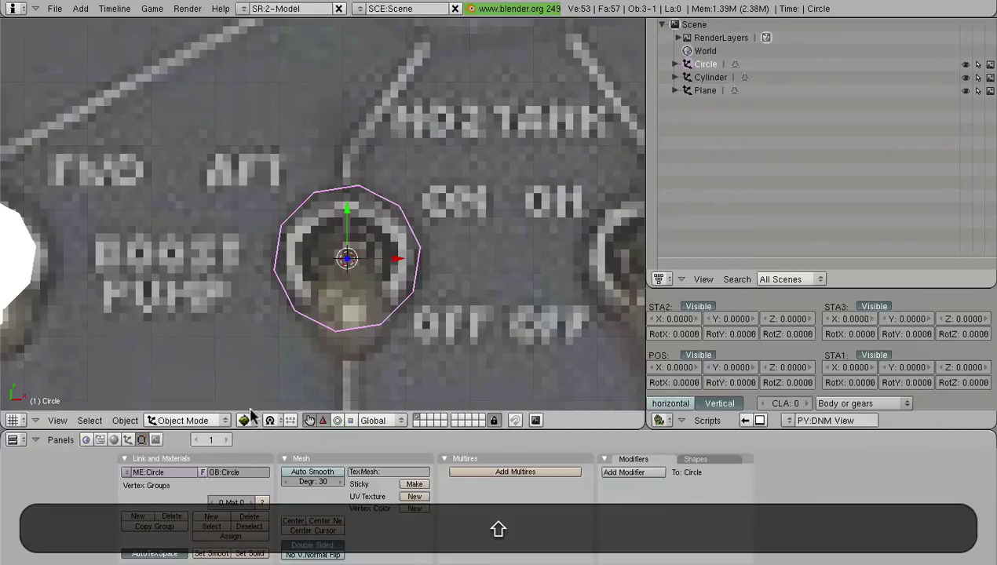
Change the viewport draw type and flip the normals of all the switch circle's faces in Edit Mode.
{"action": "left_click", "coordinate": [244, 419]}
{"action": "left_click", "coordinate": [270, 378]}
{"action": "key", "text": "Tab"}
{"action": "middle_click_drag", "start_coordinate": [404, 290], "coordinate": [443, 219]}
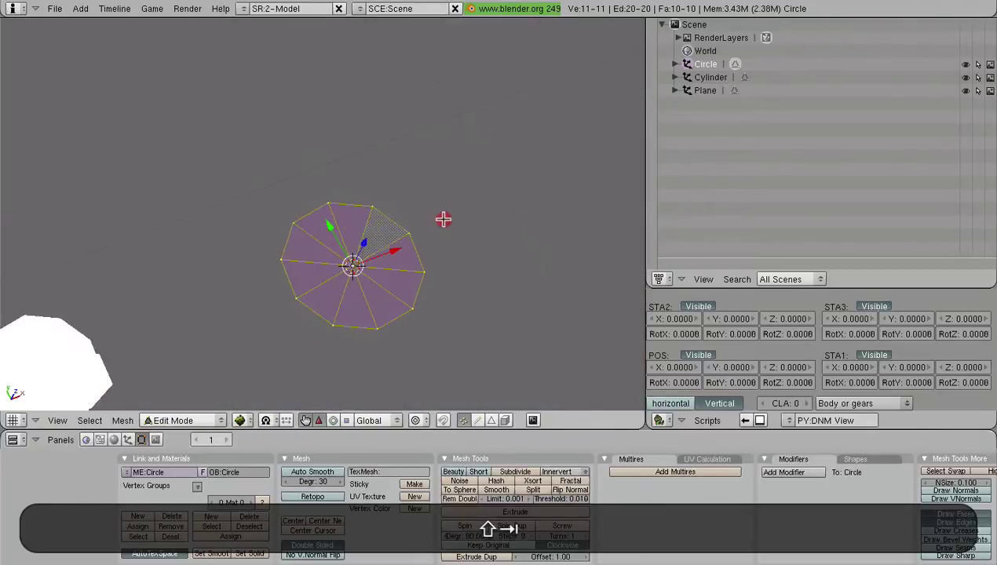
{"action": "key", "text": "w"}
{"action": "left_click", "coordinate": [409, 343]}
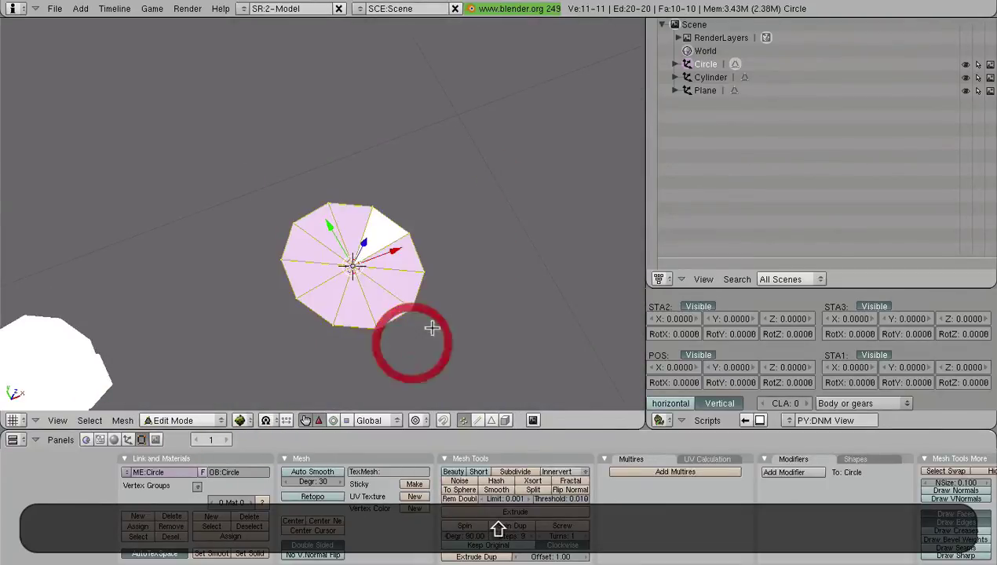
Add a plane at the switch centre within the circle mesh in the top view and narrow it along X to a strip.
{"action": "middle_click_drag", "start_coordinate": [432, 328], "coordinate": [402, 332]}
{"action": "key", "text": "KP_7"}
{"action": "key", "text": "a"}
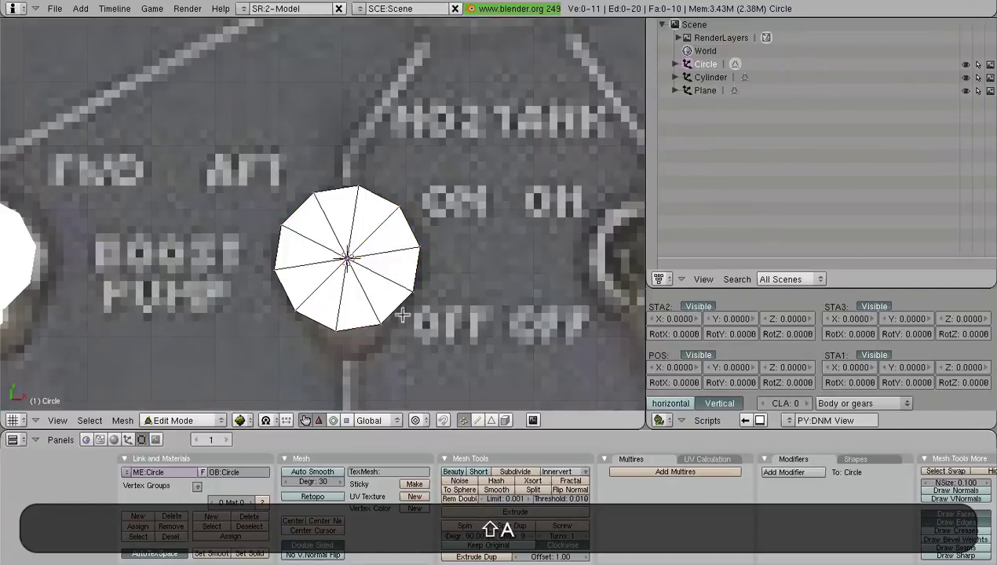
{"action": "key", "text": "shift+a"}
{"action": "left_click", "coordinate": [417, 265]}
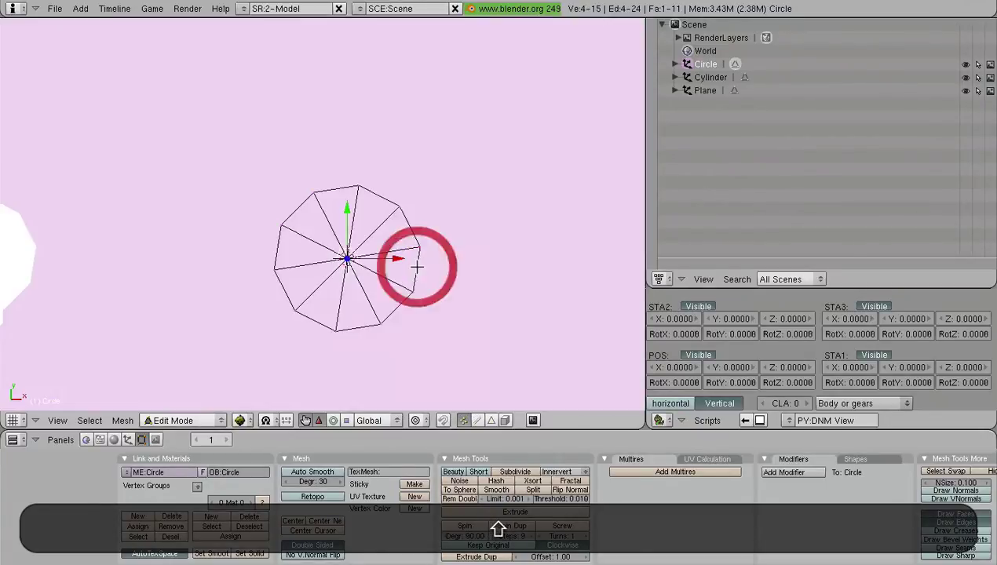
{"action": "scroll", "coordinate": [416, 272], "scroll_direction": "down", "scroll_amount": 4}
{"action": "key", "text": "s"}
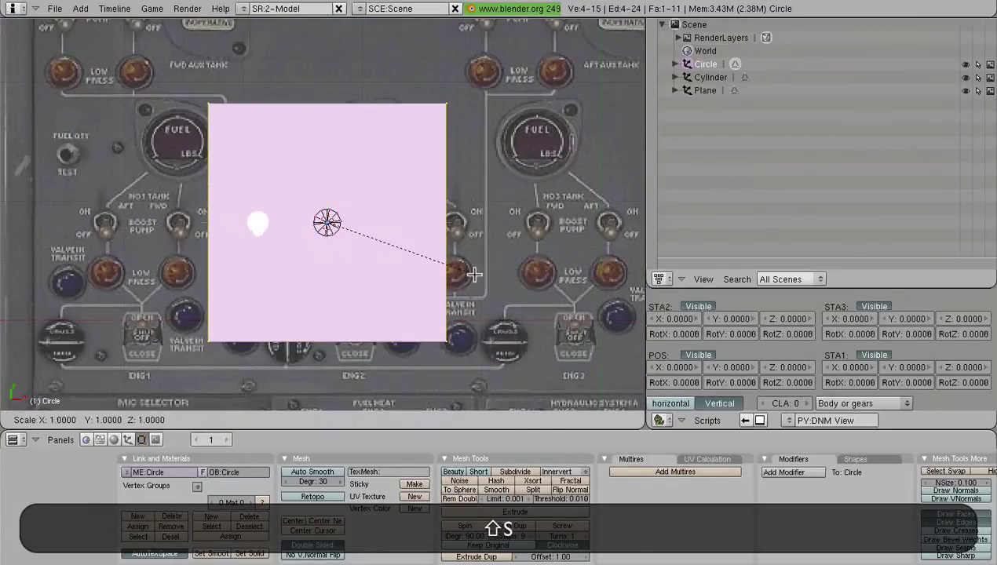
{"action": "key", "text": "shift+x"}
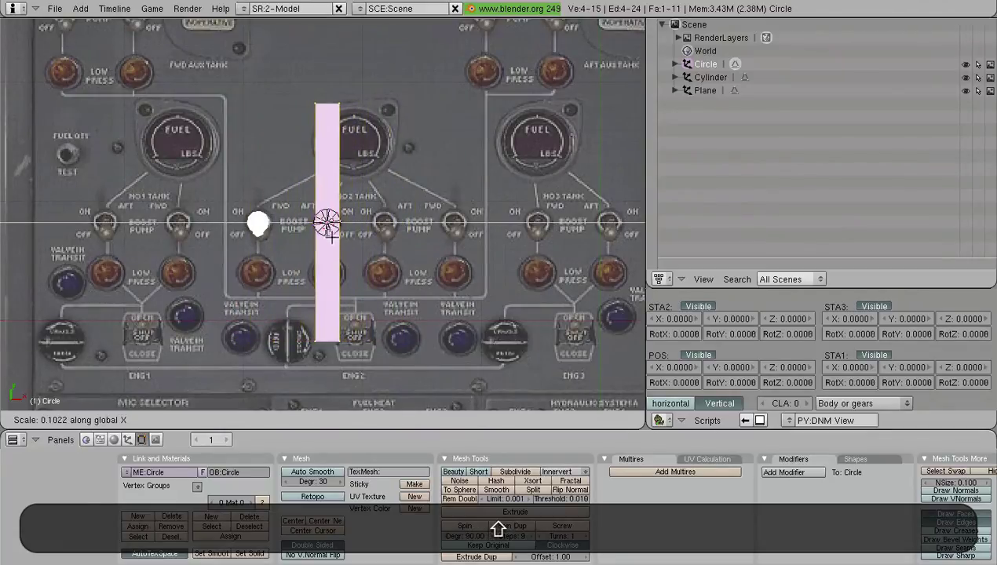
{"action": "left_click", "coordinate": [328, 233]}
Shorten the strip along Y to about twice the circle's height and flip its face normal.
{"action": "key", "text": "s"}
{"action": "key", "text": "shift+y"}
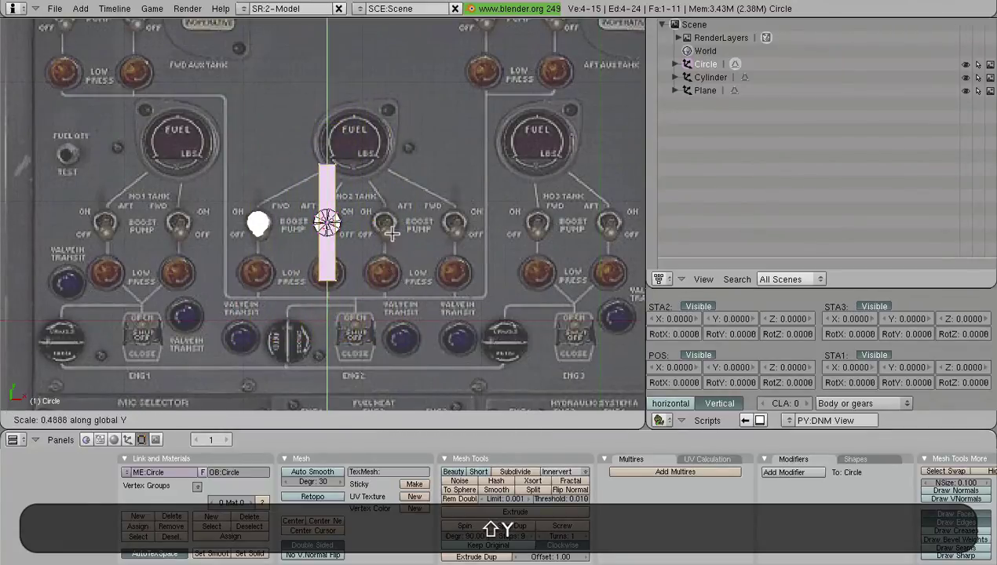
{"action": "left_click", "coordinate": [347, 196]}
{"action": "scroll", "coordinate": [363, 227], "scroll_direction": "up", "scroll_amount": 5}
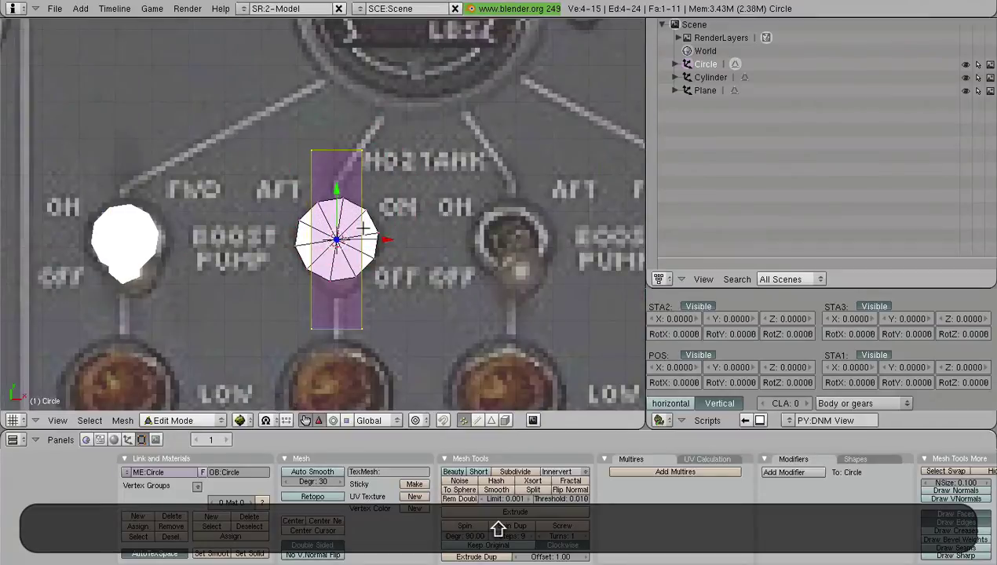
{"action": "key", "text": "w"}
{"action": "left_click", "coordinate": [363, 227]}
{"action": "scroll", "coordinate": [459, 259], "scroll_direction": "up", "scroll_amount": 3}
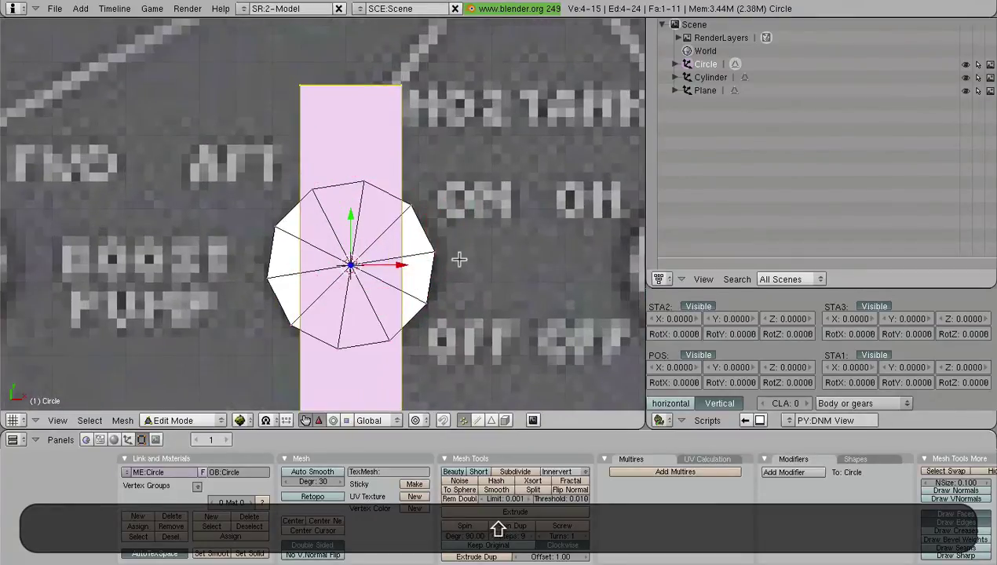
Scale the strip uniformly to about 0.35 and move it along negative Y so it reaches from the circle's centre towards OFF.
{"action": "key", "text": "s"}
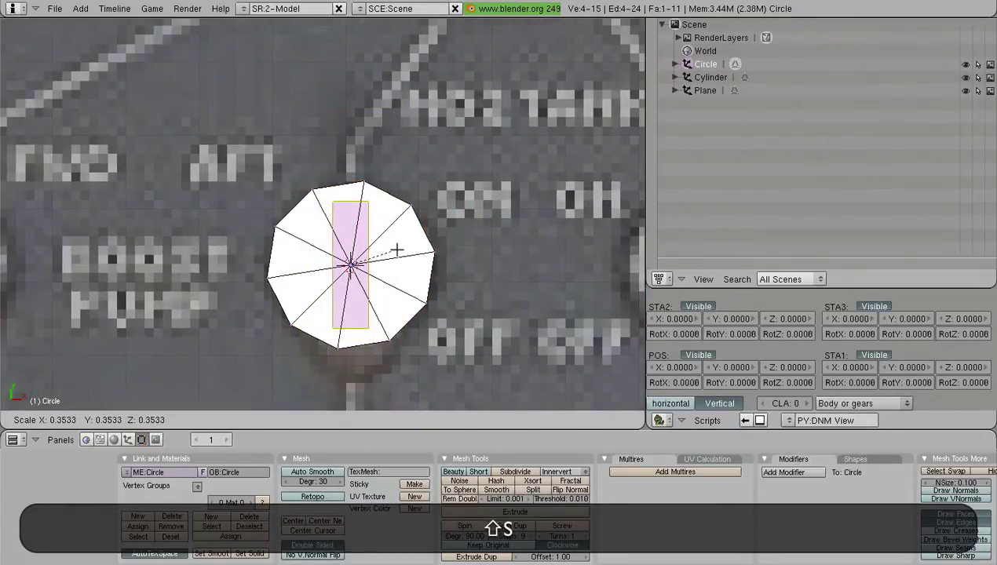
{"action": "left_click", "coordinate": [396, 249]}
{"action": "key", "text": "g"}
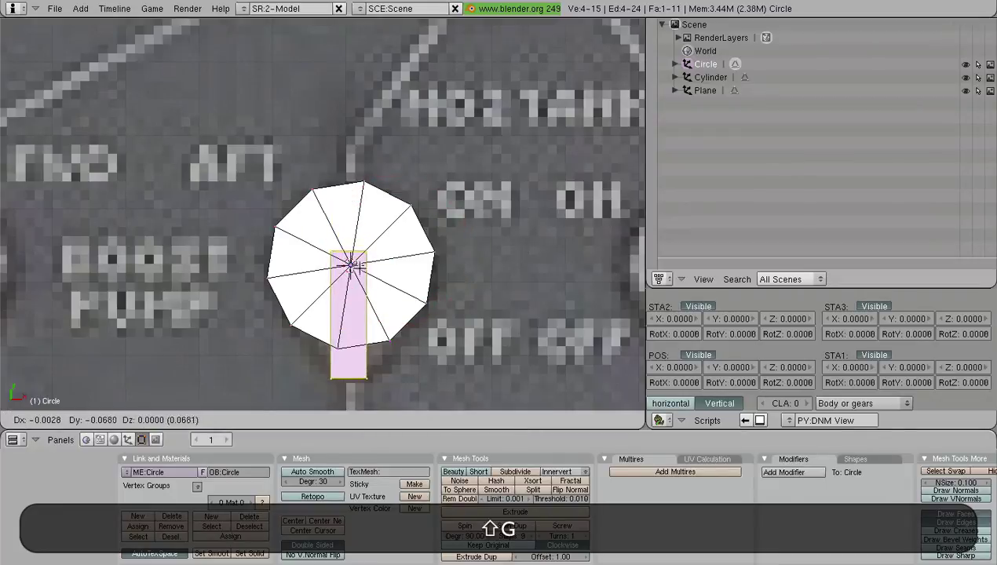
{"action": "left_click", "coordinate": [351, 273]}
{"action": "scroll", "coordinate": [367, 299], "scroll_direction": "down", "scroll_amount": 4}
{"action": "scroll", "coordinate": [476, 350], "scroll_direction": "up", "scroll_amount": 4}
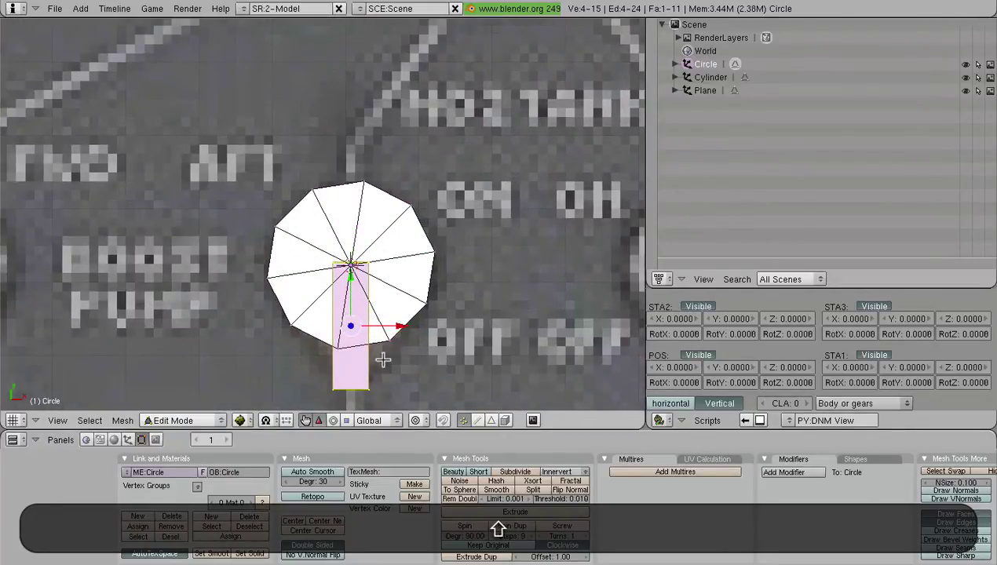
Examine the lever strip against the switch circle from low, front and oblique viewpoints.
{"action": "middle_click_drag", "start_coordinate": [376, 361], "coordinate": [345, 240]}
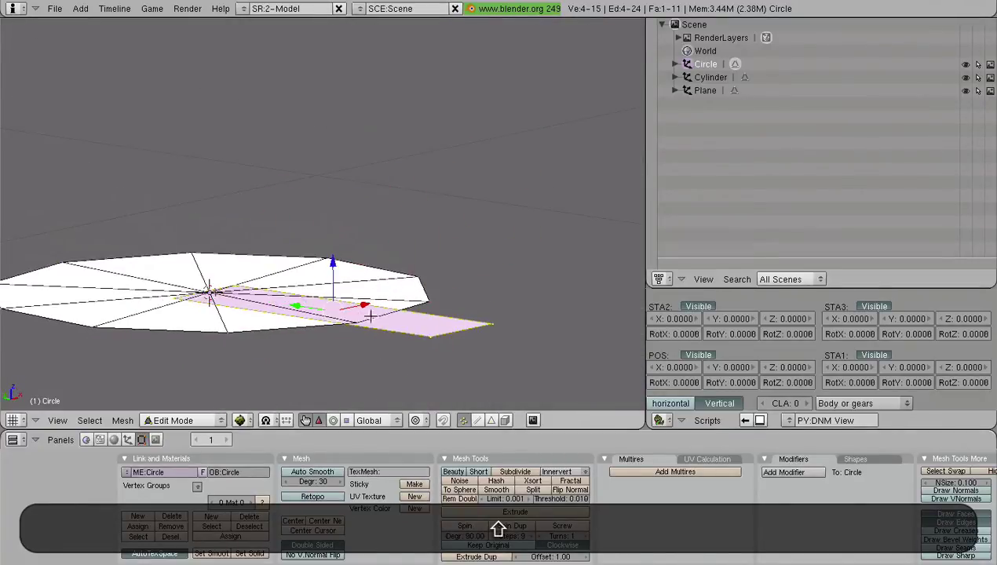
{"action": "middle_click_drag", "start_coordinate": [377, 312], "coordinate": [320, 216]}
{"action": "left_click", "coordinate": [339, 294]}
{"action": "middle_click_drag", "start_coordinate": [333, 257], "coordinate": [250, 194], "text": "ctrl"}
{"action": "key", "text": "KP_1"}
{"action": "middle_click_drag", "start_coordinate": [327, 256], "coordinate": [314, 280]}
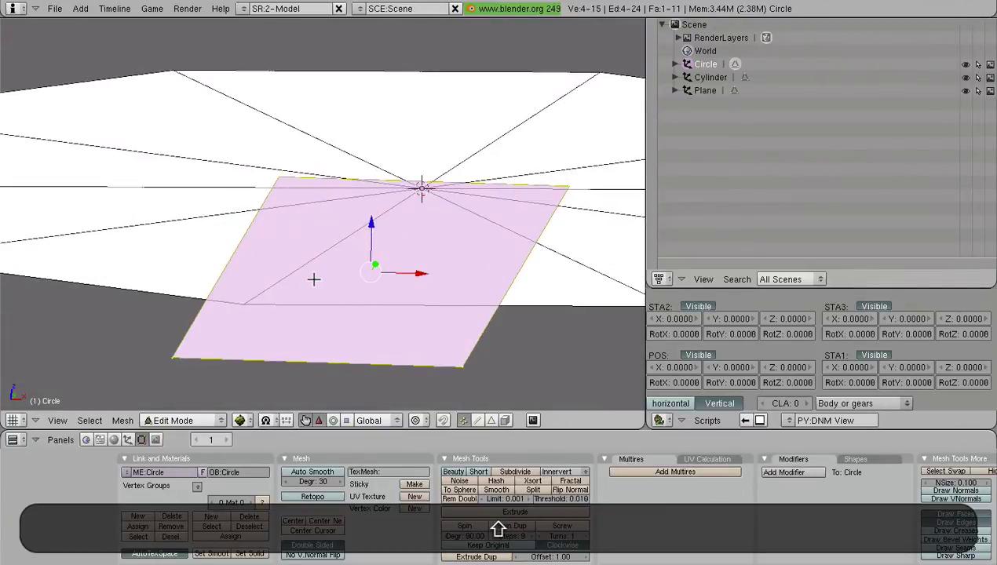
{"action": "scroll", "coordinate": [314, 279], "scroll_direction": "down", "scroll_amount": 4}
{"action": "middle_click_drag", "start_coordinate": [290, 338], "coordinate": [360, 237]}
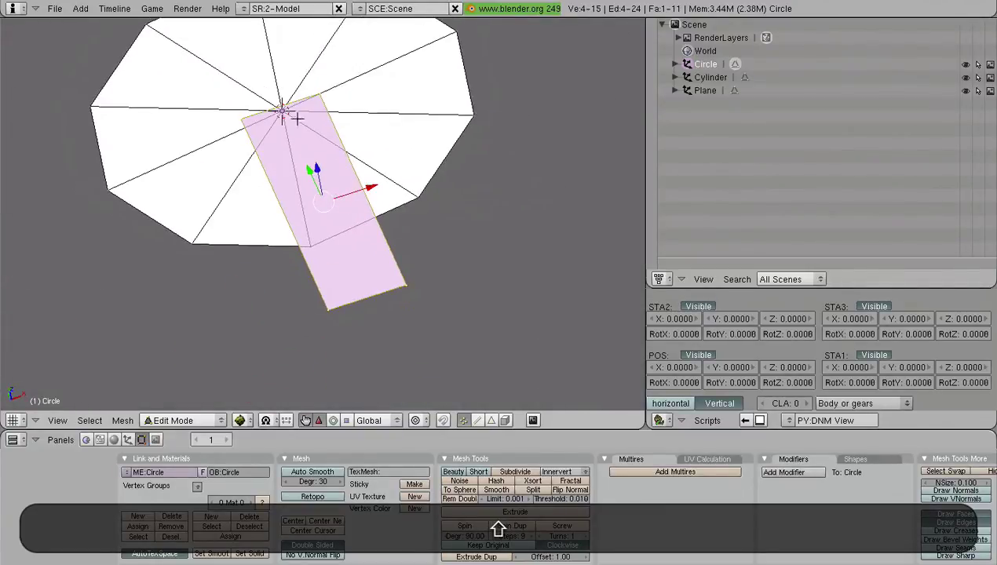
{"action": "scroll", "coordinate": [400, 200], "scroll_direction": "down", "scroll_amount": 5}
{"action": "middle_click_drag", "start_coordinate": [402, 273], "coordinate": [373, 325]}
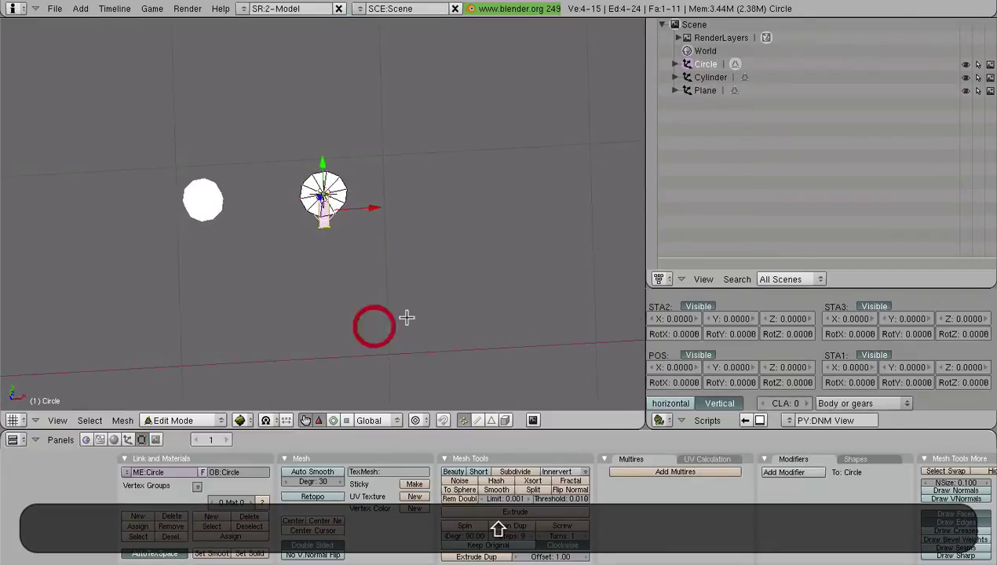
Add a filled 10-vertex circle with radius 1.00 at the centre of the first OIL QUANTITY gauge in the top view.
{"action": "key", "text": "KP_7"}
{"action": "key", "text": "a"}
{"action": "scroll", "coordinate": [505, 278], "scroll_direction": "down", "scroll_amount": 5}
{"action": "middle_click_drag", "start_coordinate": [526, 216], "coordinate": [336, 356], "text": "shift"}
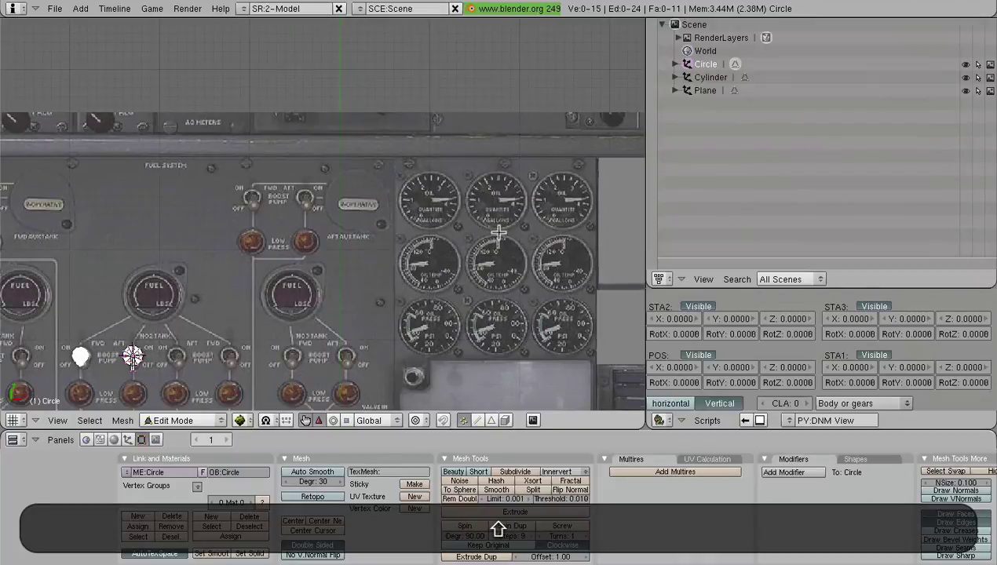
{"action": "middle_click_drag", "start_coordinate": [498, 232], "coordinate": [374, 242], "text": "shift"}
{"action": "scroll", "coordinate": [441, 287], "scroll_direction": "up", "scroll_amount": 4}
{"action": "scroll", "coordinate": [370, 280], "scroll_direction": "up", "scroll_amount": 1}
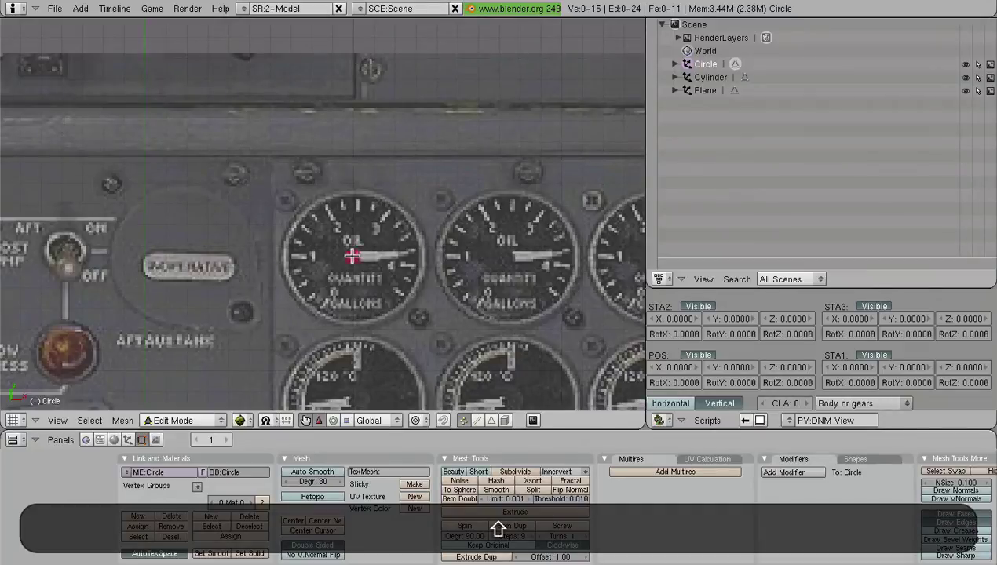
{"action": "key", "text": "shift+a"}
{"action": "left_click", "coordinate": [416, 273]}
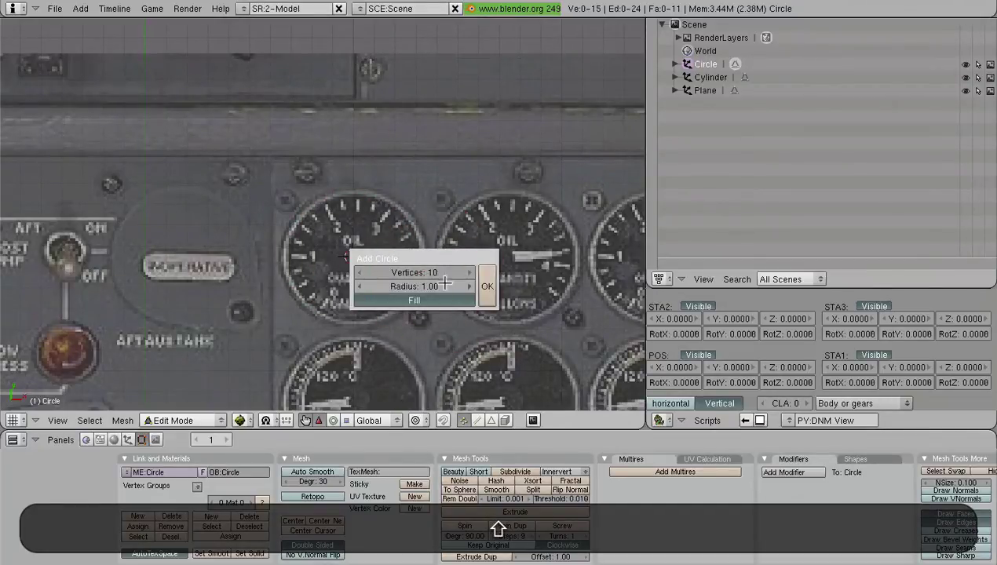
{"action": "left_click", "coordinate": [486, 283]}
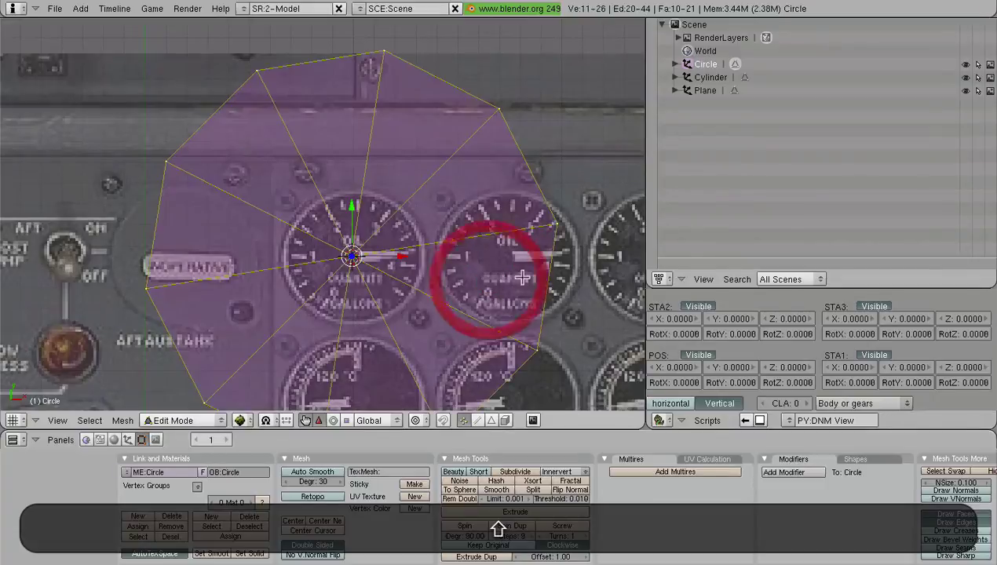
Scale the circle down to about a third and nudge it to fit inside the OIL QUANTITY gauge's rim.
{"action": "key", "text": "s"}
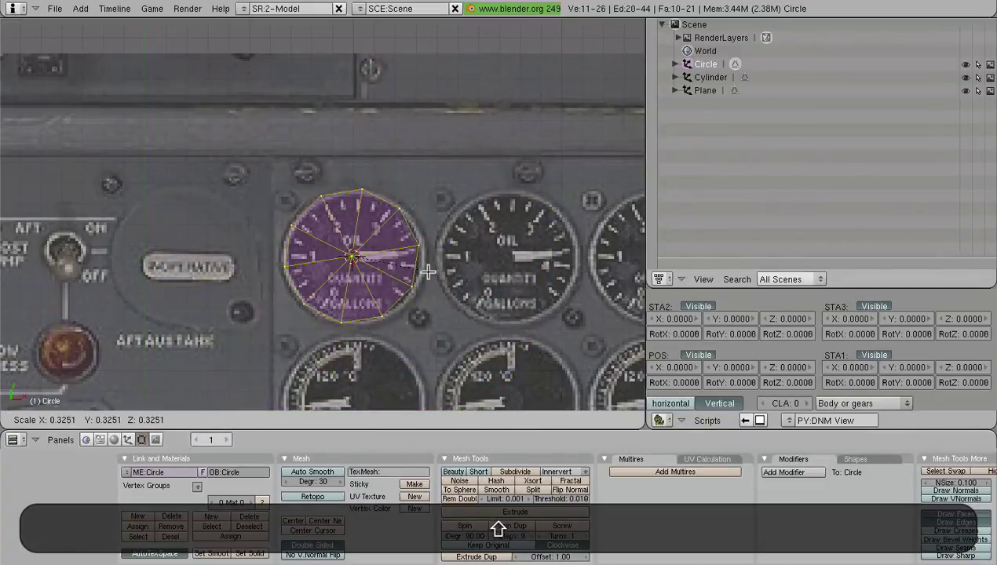
{"action": "left_click", "coordinate": [428, 272]}
{"action": "key", "text": "g"}
{"action": "left_click", "coordinate": [430, 271]}
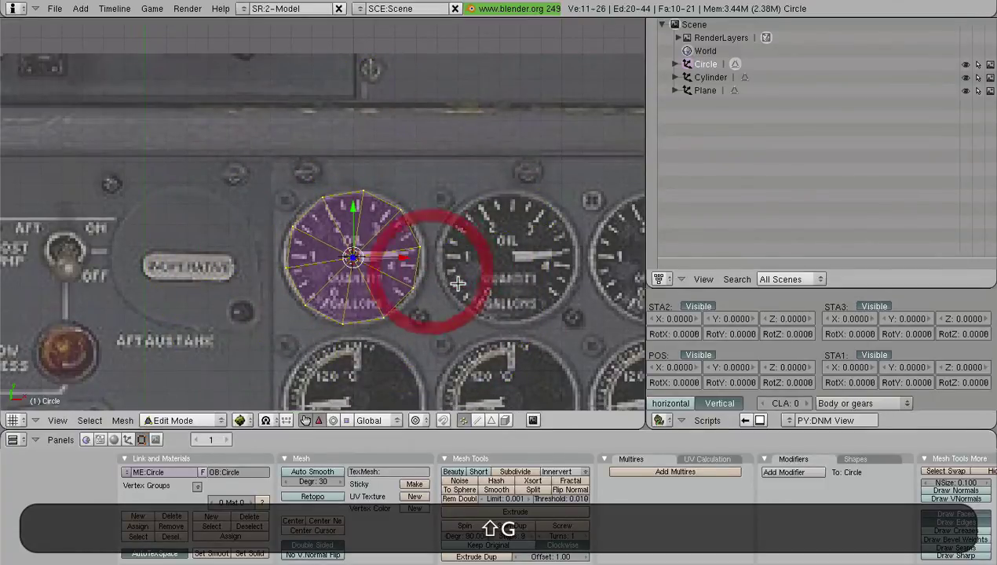
{"action": "key", "text": "s"}
{"action": "left_click", "coordinate": [447, 280]}
Flip the normals of the gauge circle's faces and deselect all its vertices.
{"action": "scroll", "coordinate": [430, 291], "scroll_direction": "up", "scroll_amount": 3}
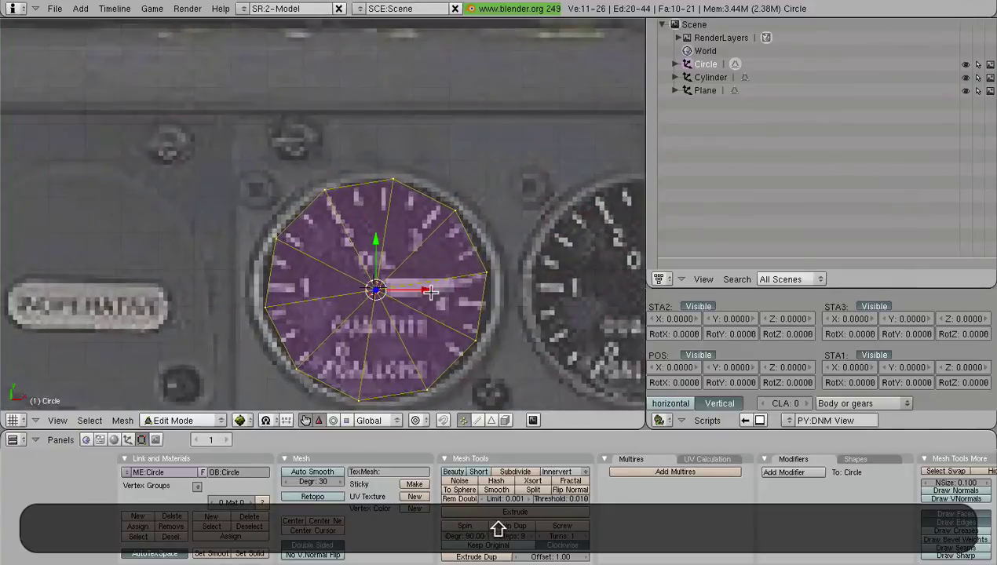
{"action": "key", "text": "w"}
{"action": "left_click", "coordinate": [427, 291]}
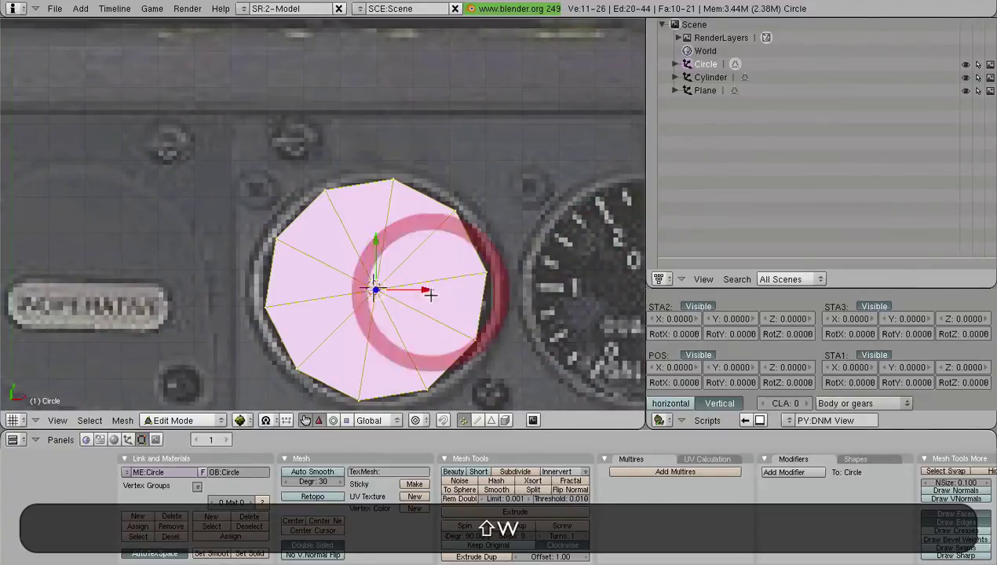
{"action": "key", "text": "a"}
Add a plane at the gauge centre and scale it down to a small square inside the gauge circle.
{"action": "key", "text": "shift+a"}
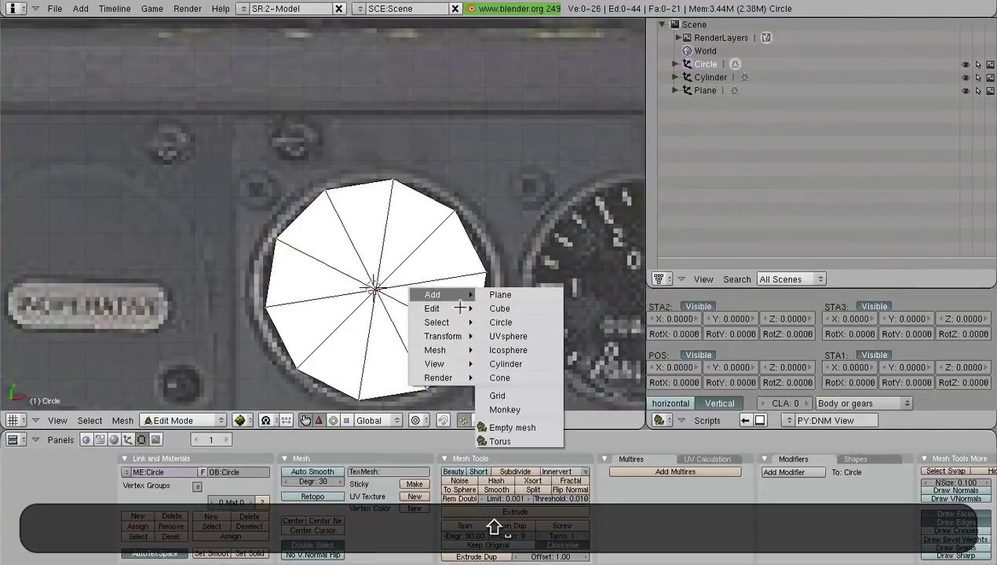
{"action": "left_click", "coordinate": [512, 295]}
{"action": "key", "text": "s"}
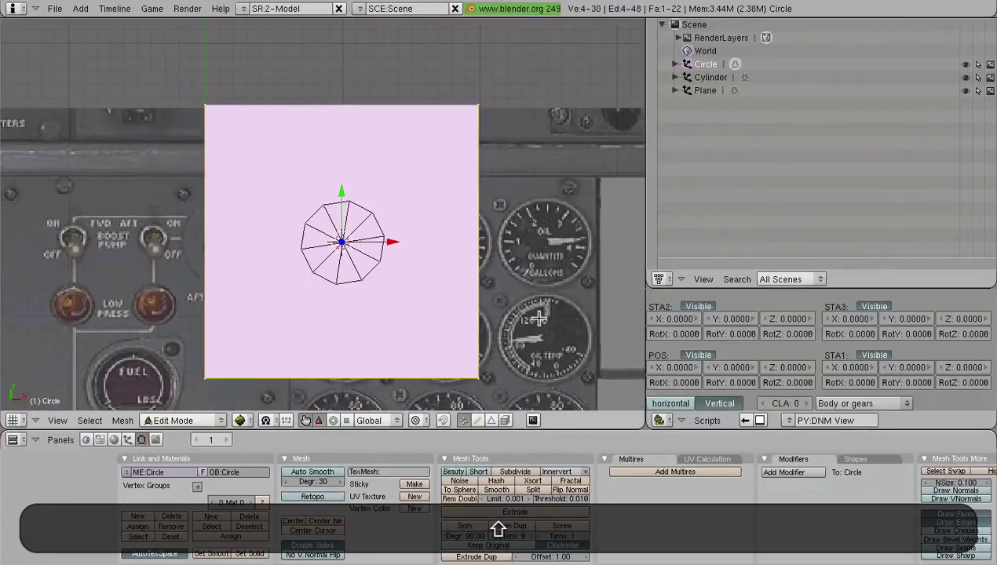
{"action": "left_click", "coordinate": [368, 239]}
{"action": "scroll", "coordinate": [381, 258], "scroll_direction": "up", "scroll_amount": 6}
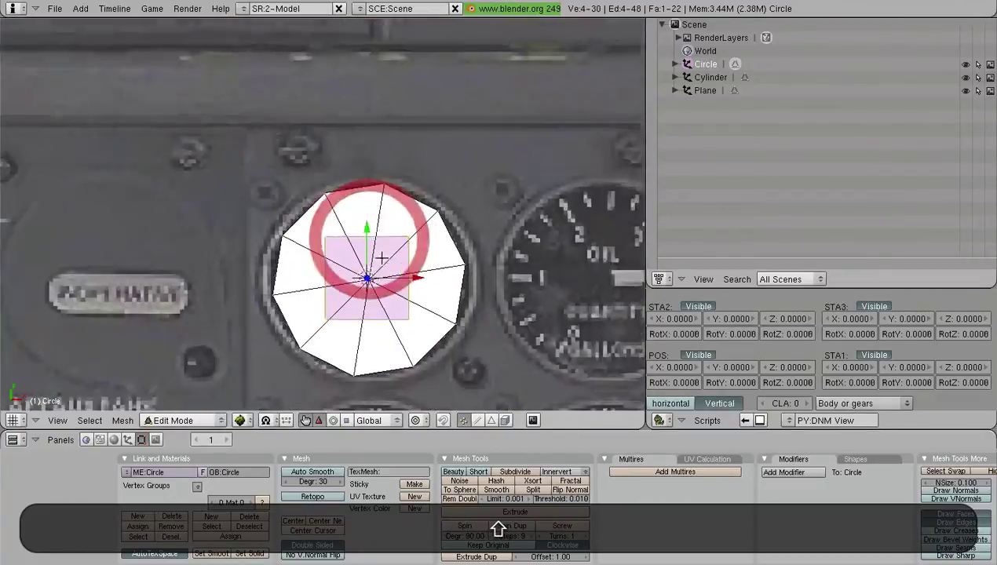
{"action": "middle_click_drag", "start_coordinate": [463, 338], "coordinate": [423, 313], "text": "shift"}
Select the two vertices on the small square's positive X edge and scale them towards each other.
{"action": "left_click", "coordinate": [466, 420]}
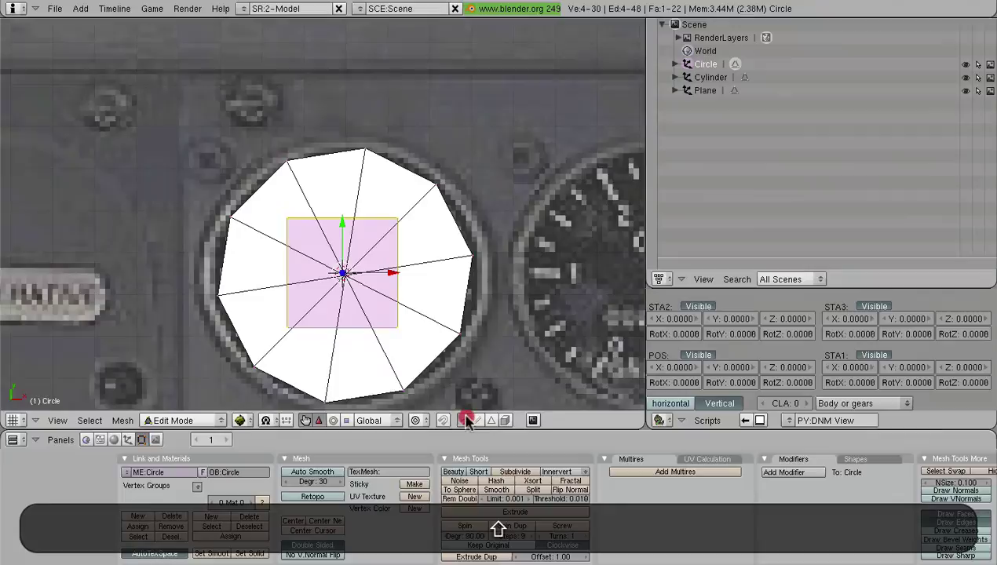
{"action": "right_click", "coordinate": [397, 219]}
{"action": "right_click", "coordinate": [398, 328], "text": "shift"}
{"action": "key", "text": "s"}
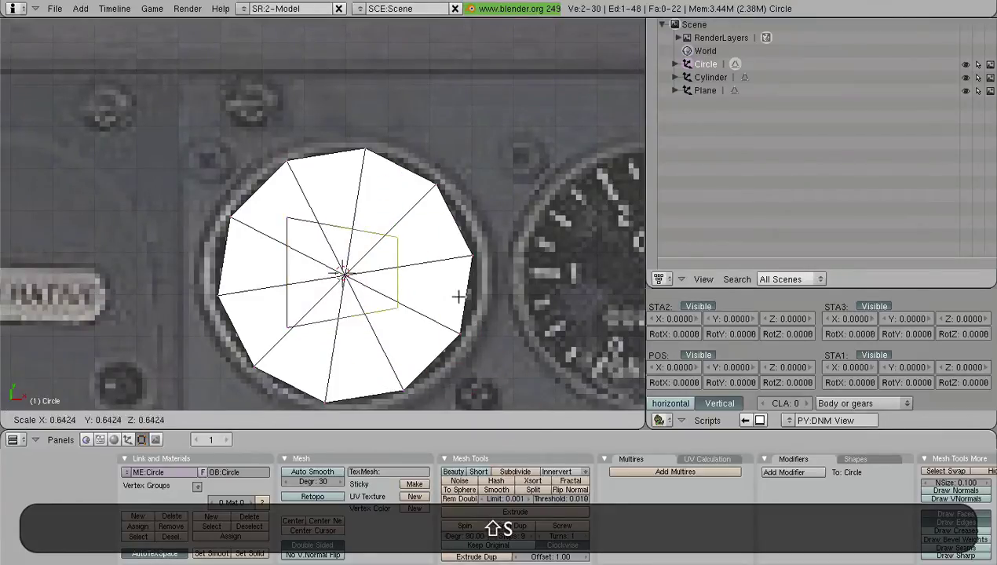
{"action": "left_click", "coordinate": [422, 275]}
Scale the two vertices on the square's negative X edge to about 0.16, forming a thin gauge needle.
{"action": "right_click", "coordinate": [286, 218]}
{"action": "right_click", "coordinate": [286, 323], "text": "shift"}
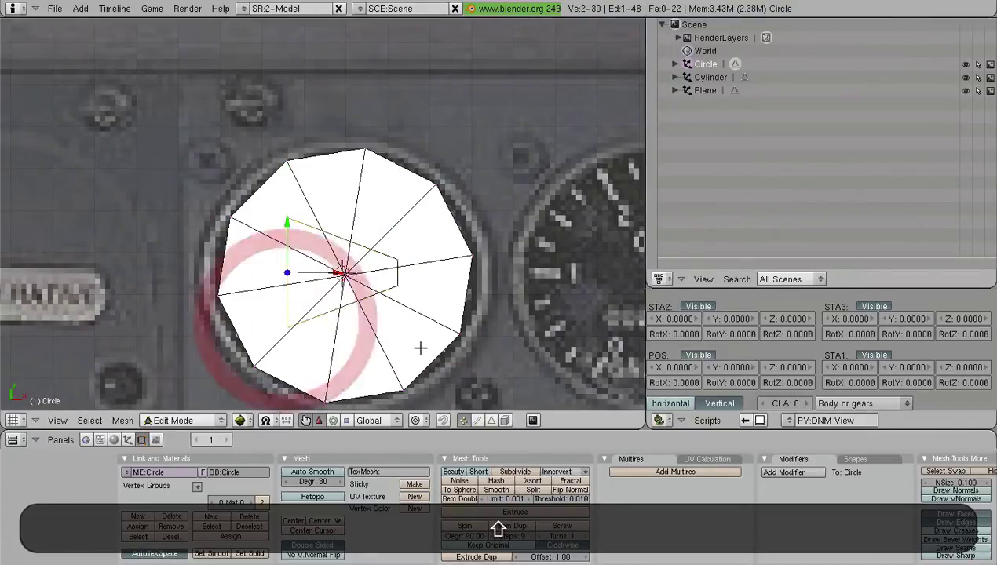
{"action": "key", "text": "s"}
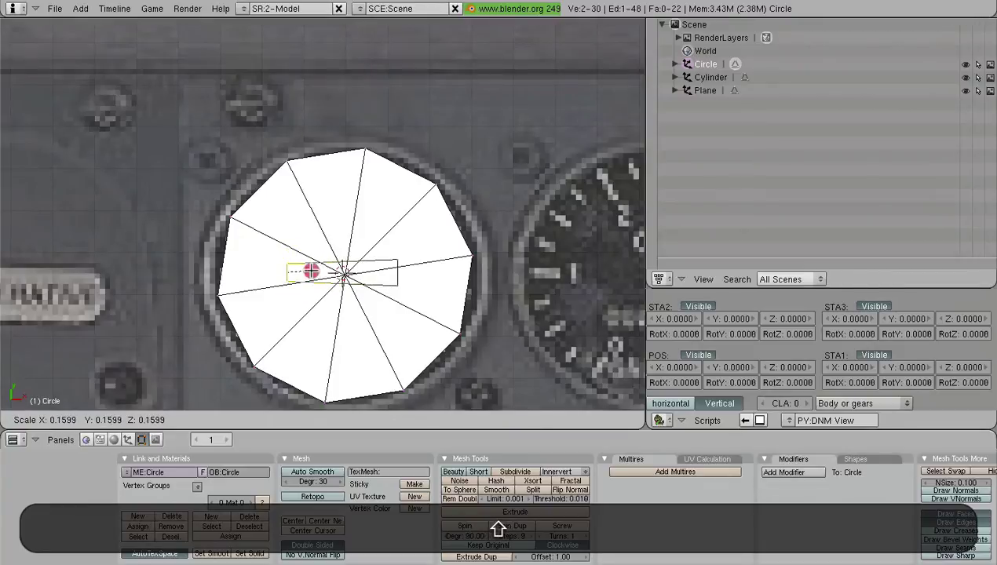
{"action": "left_click", "coordinate": [312, 271]}
{"action": "right_click", "coordinate": [400, 259]}
{"action": "key", "text": "s"}
{"action": "key", "text": "Escape"}
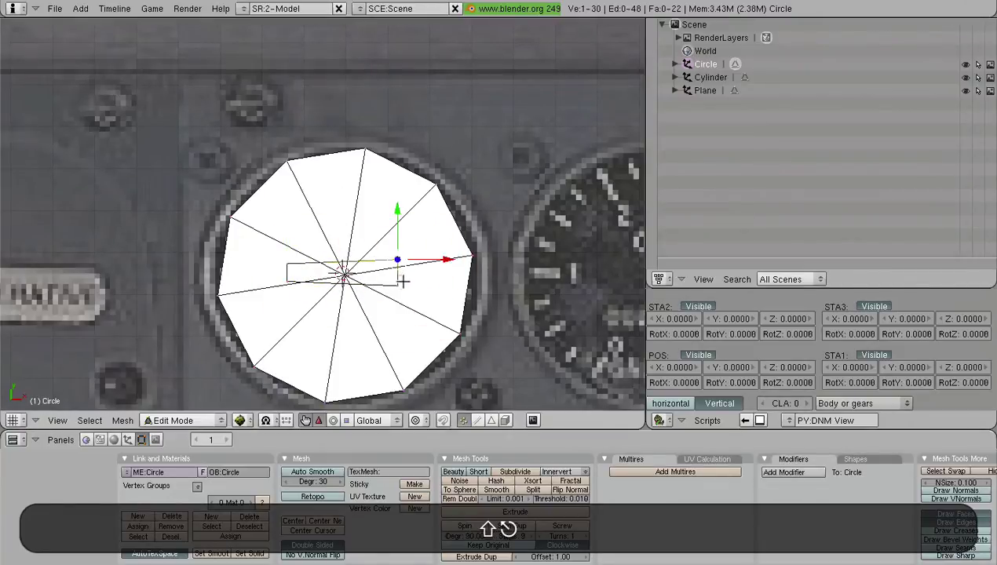
Taper the gauge needle by scaling the two vertices on its positive X edge to about 0.29.
{"action": "right_click", "coordinate": [400, 281], "text": "shift"}
{"action": "key", "text": "s"}
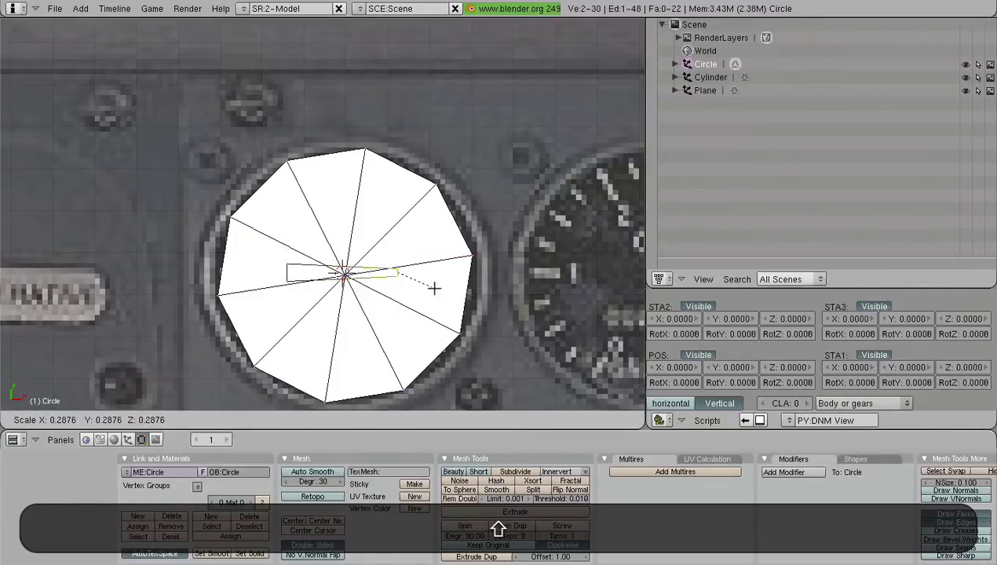
{"action": "left_click", "coordinate": [428, 289]}
Move all four needle vertices along positive X from the gauge centre, and leave mesh editing.
{"action": "right_click", "coordinate": [337, 272], "text": "shift"}
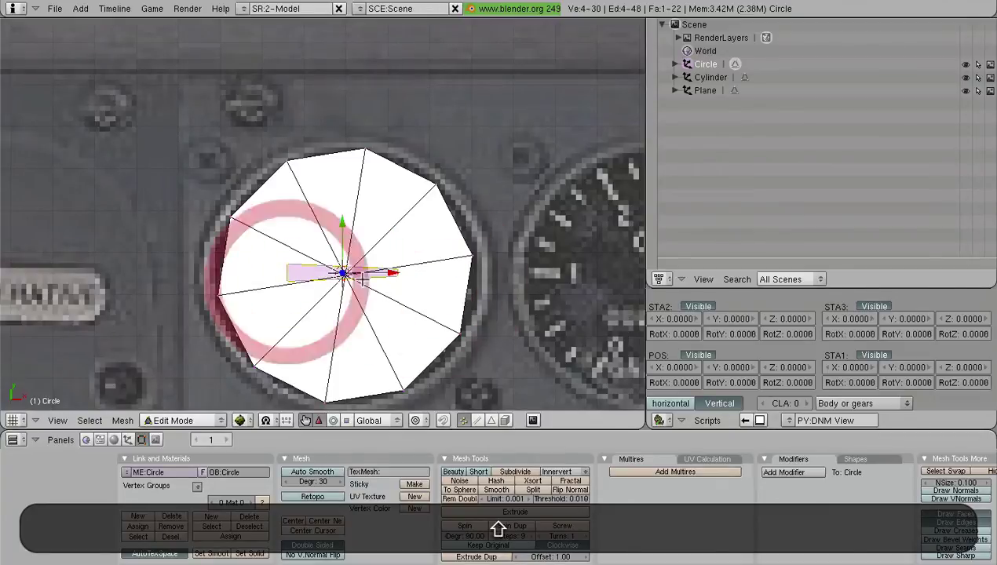
{"action": "key", "text": "g"}
{"action": "left_click", "coordinate": [420, 279]}
{"action": "middle_click_drag", "start_coordinate": [418, 280], "coordinate": [339, 236]}
{"action": "key", "text": "Tab"}
{"action": "key", "text": "shift+KP_7"}
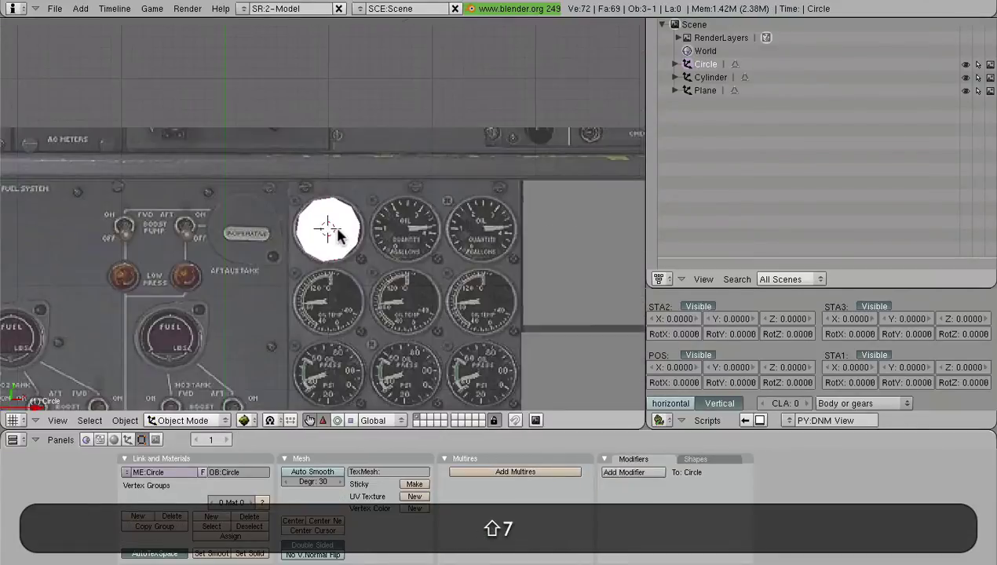
Examine the oil quantity gauges beside the modelled gauge, the boost pump switches and the overall instrument panel photo.
{"action": "scroll", "coordinate": [336, 234], "scroll_direction": "up", "scroll_amount": 6}
{"action": "middle_click_drag", "start_coordinate": [358, 306], "coordinate": [200, 292], "text": "shift"}
{"action": "scroll", "coordinate": [200, 293], "scroll_direction": "down", "scroll_amount": 2}
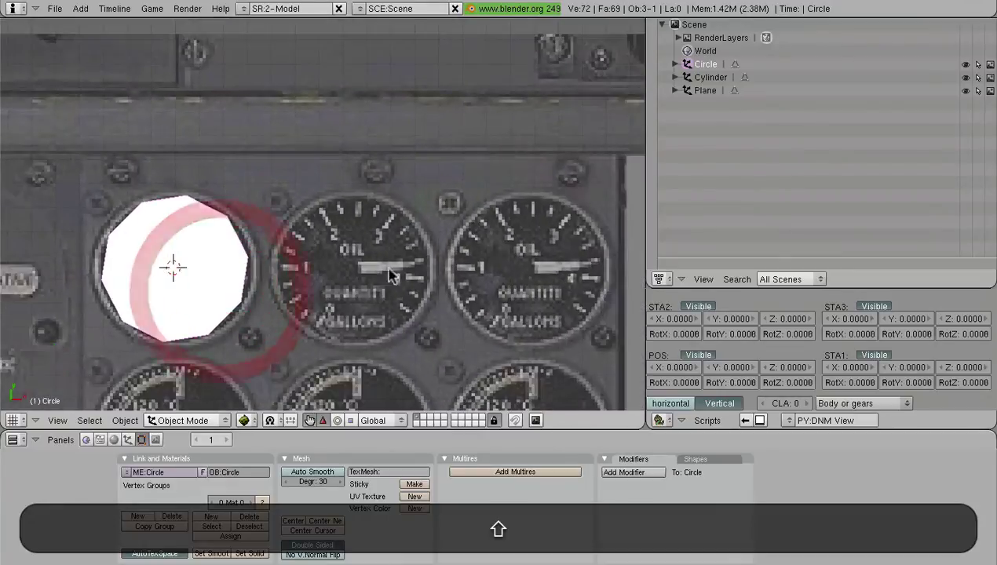
{"action": "scroll", "coordinate": [349, 263], "scroll_direction": "down", "scroll_amount": 5}
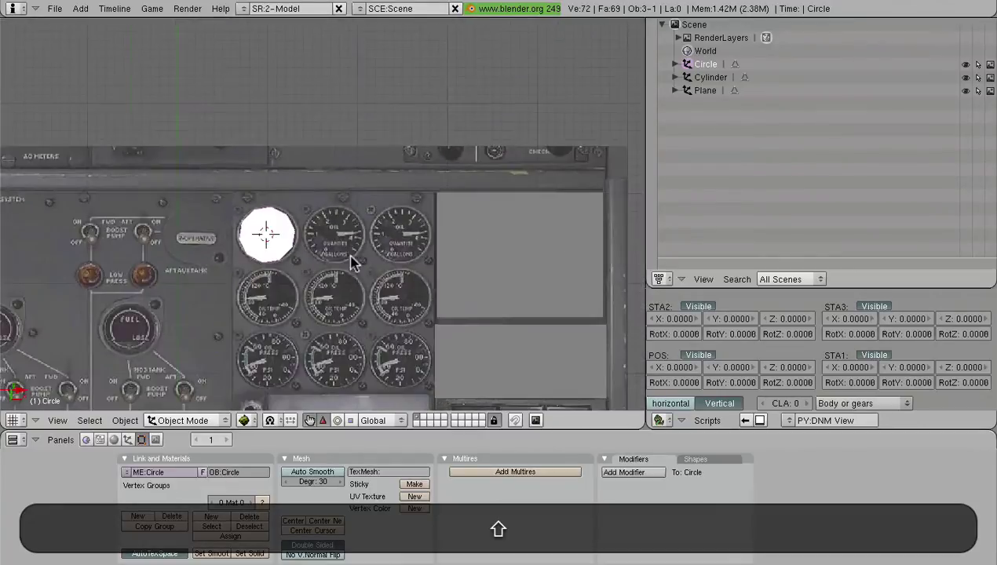
{"action": "middle_click_drag", "start_coordinate": [360, 267], "coordinate": [438, 251], "text": "shift"}
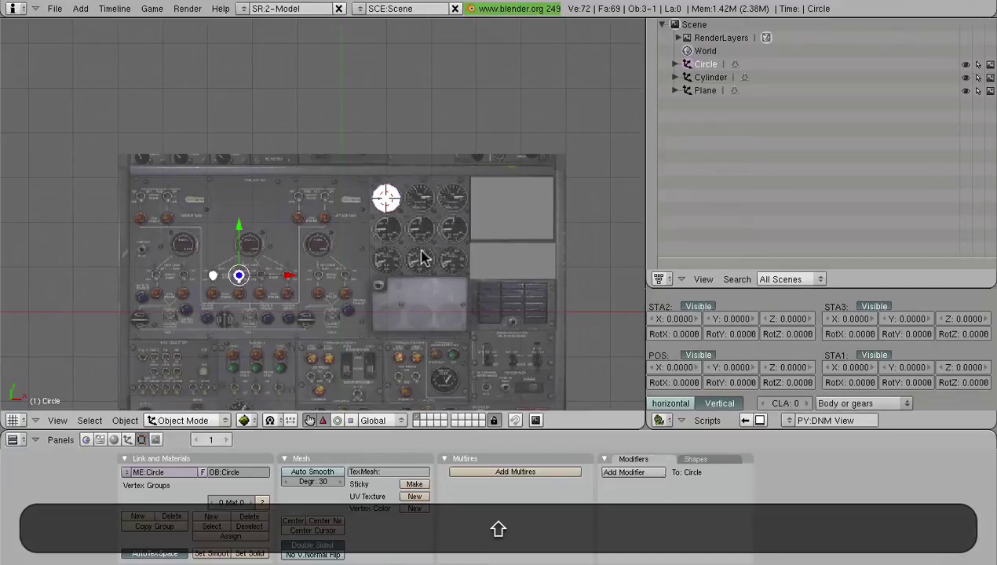
{"action": "scroll", "coordinate": [412, 221], "scroll_direction": "down", "scroll_amount": 3}
{"action": "middle_click_drag", "start_coordinate": [412, 242], "coordinate": [429, 235], "text": "shift"}
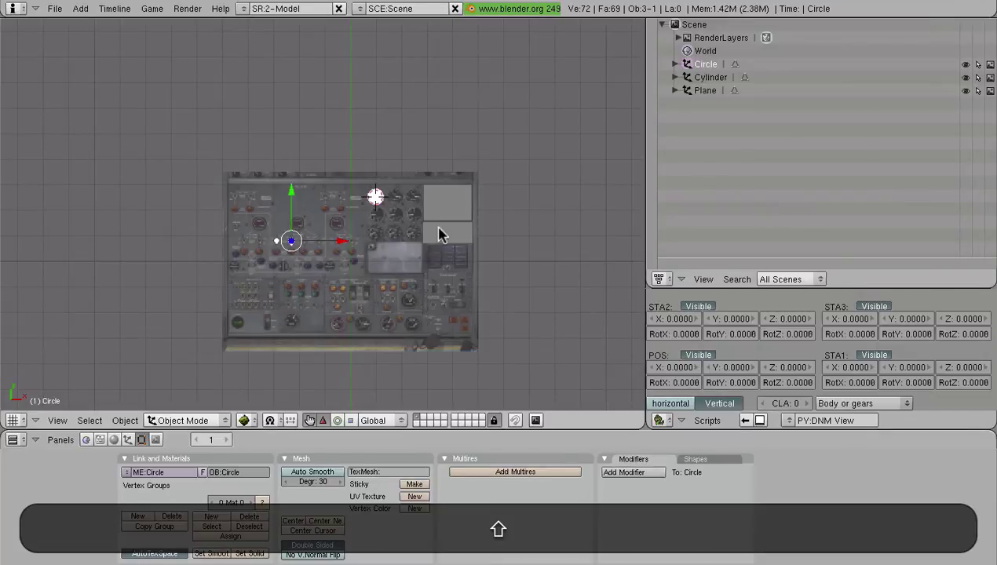
{"action": "scroll", "coordinate": [440, 234], "scroll_direction": "up", "scroll_amount": 7}
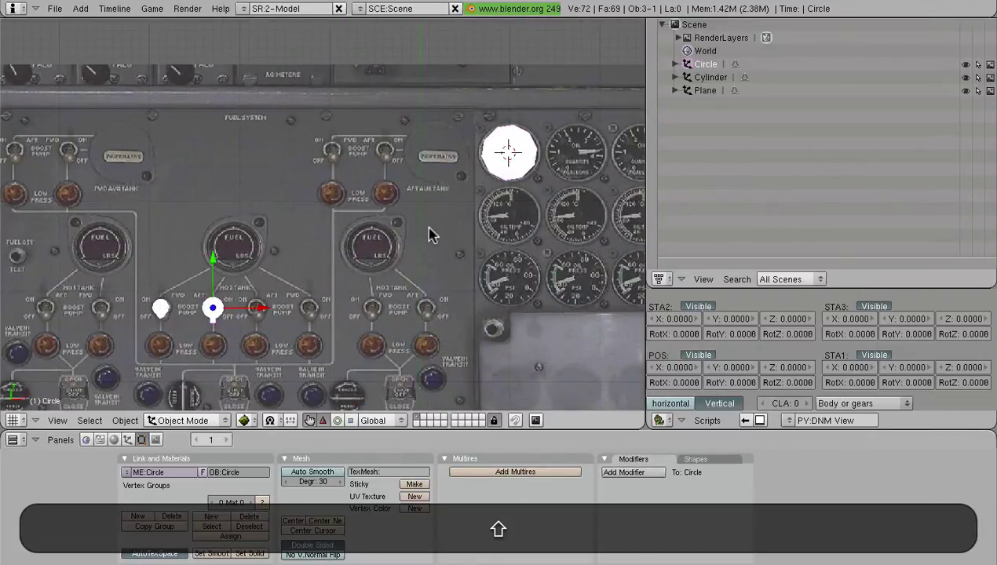
{"action": "middle_click_drag", "start_coordinate": [420, 233], "coordinate": [368, 260], "text": "shift"}
{"action": "scroll", "coordinate": [367, 261], "scroll_direction": "down", "scroll_amount": 3}
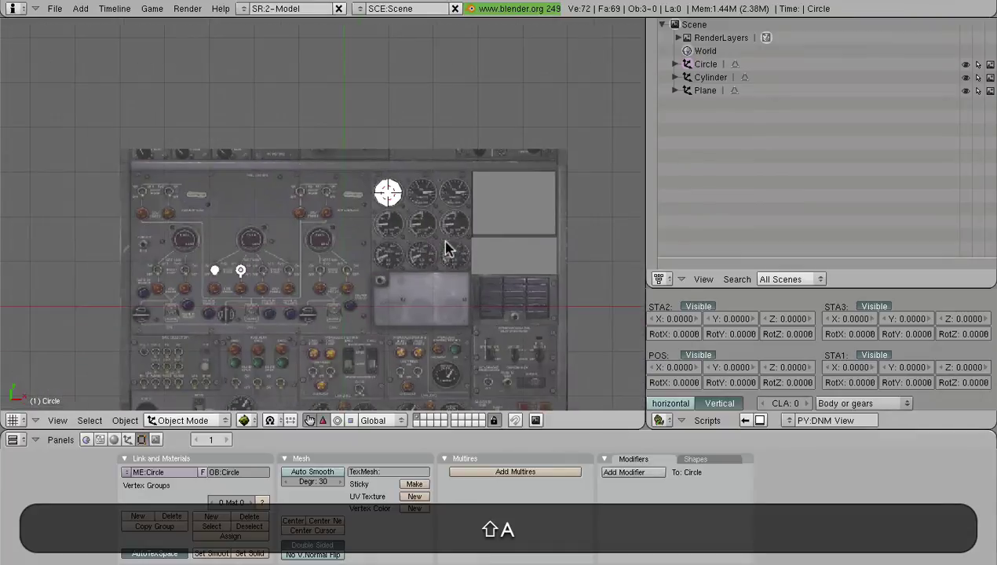
{"action": "scroll", "coordinate": [414, 297], "scroll_direction": "down", "scroll_amount": 1}
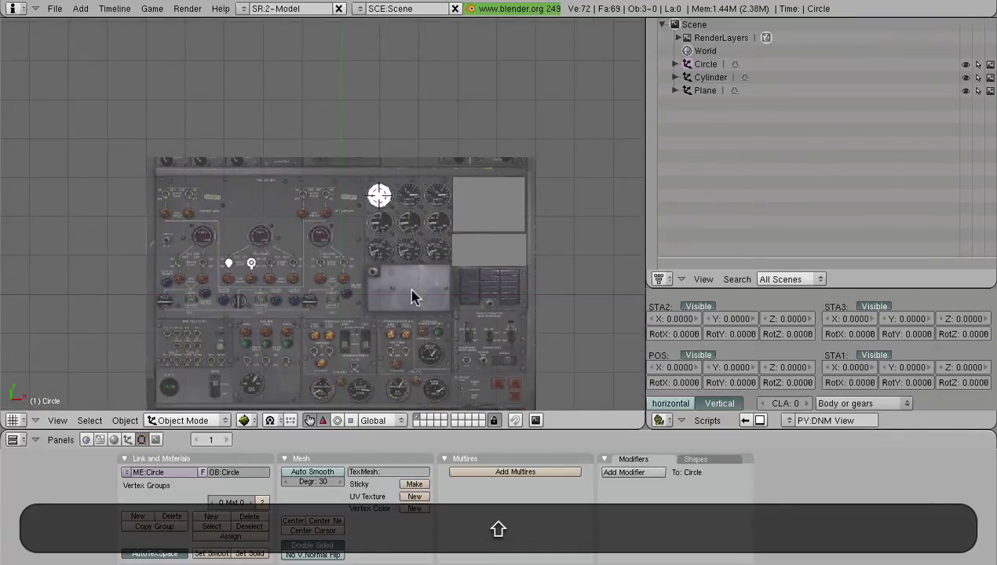